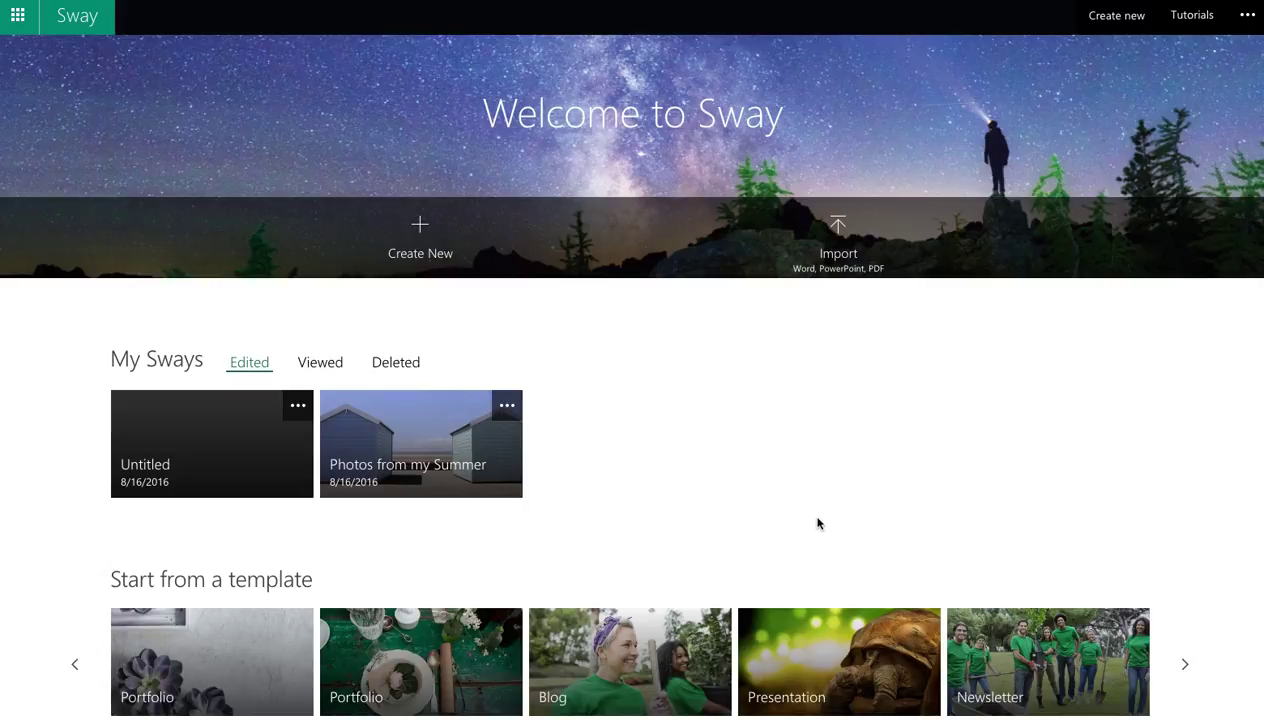
Step: Browse the start page's templates and featured Sways, then create a new blank Sway
{"action": "scroll", "coordinate": [817, 521], "scroll_direction": "down", "scroll_amount": 1}
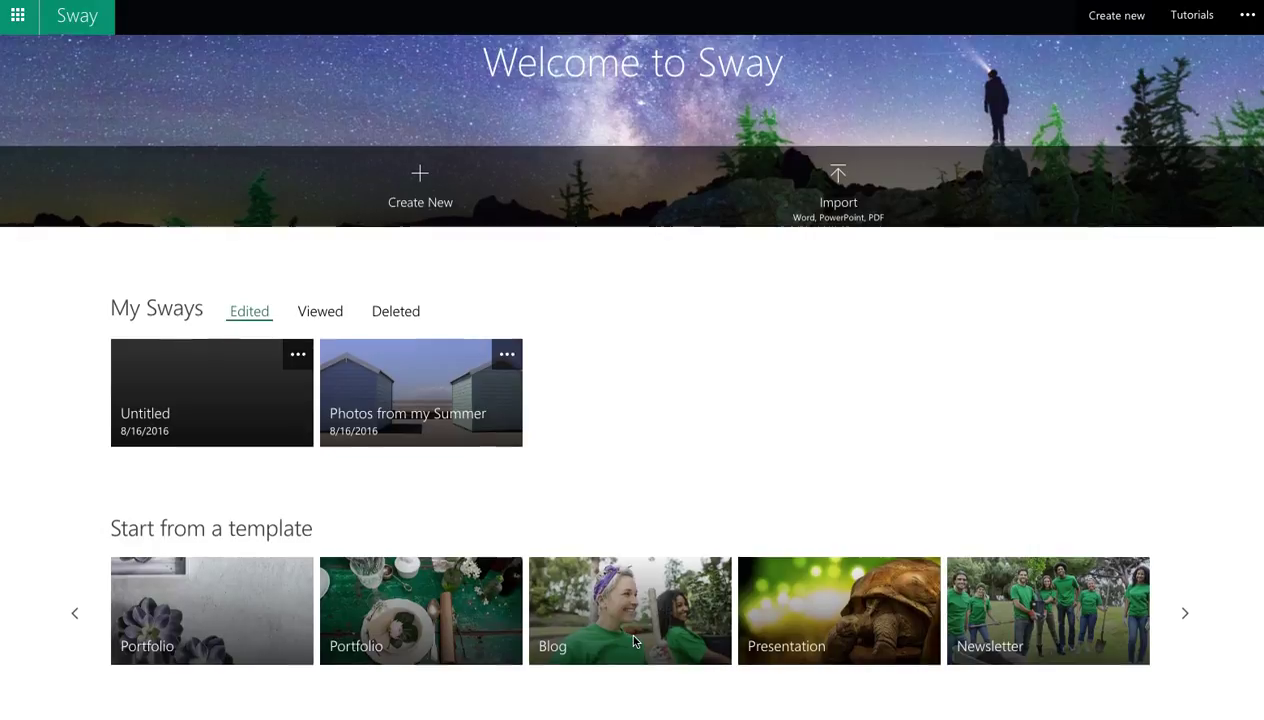
{"action": "scroll", "coordinate": [628, 641], "scroll_direction": "down", "scroll_amount": 1}
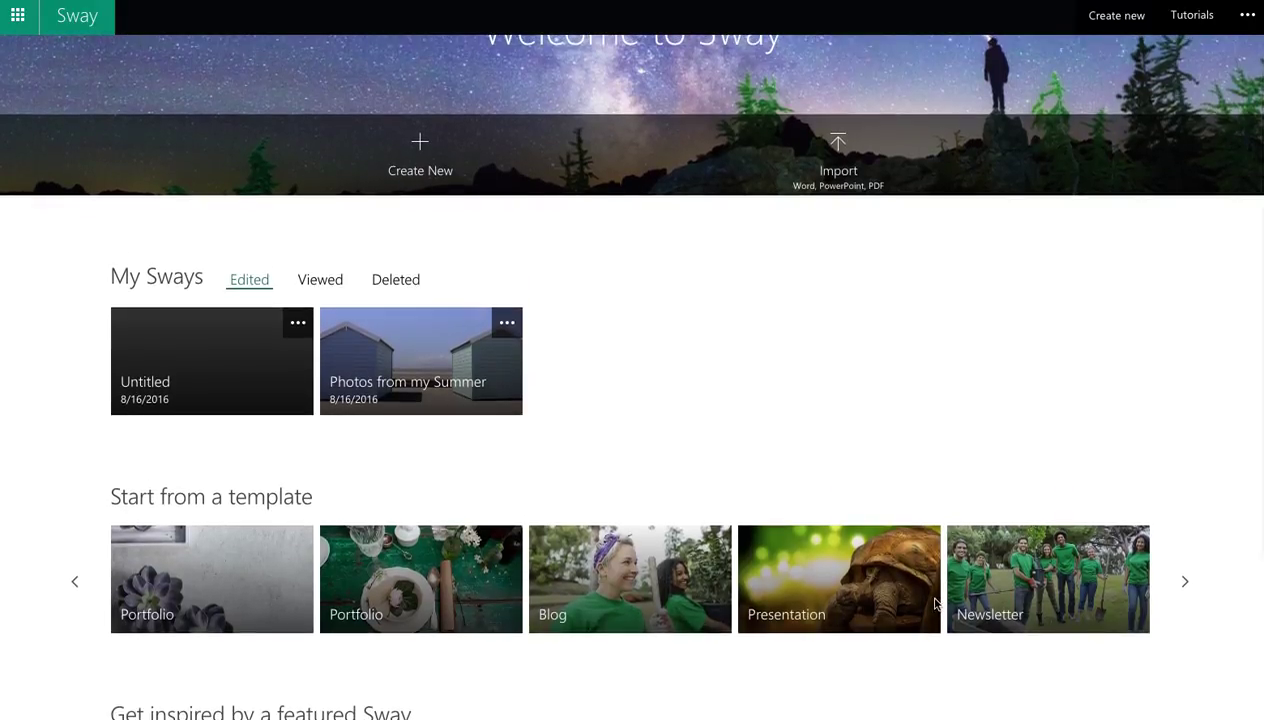
{"action": "scroll", "coordinate": [922, 605], "scroll_direction": "down", "scroll_amount": 3}
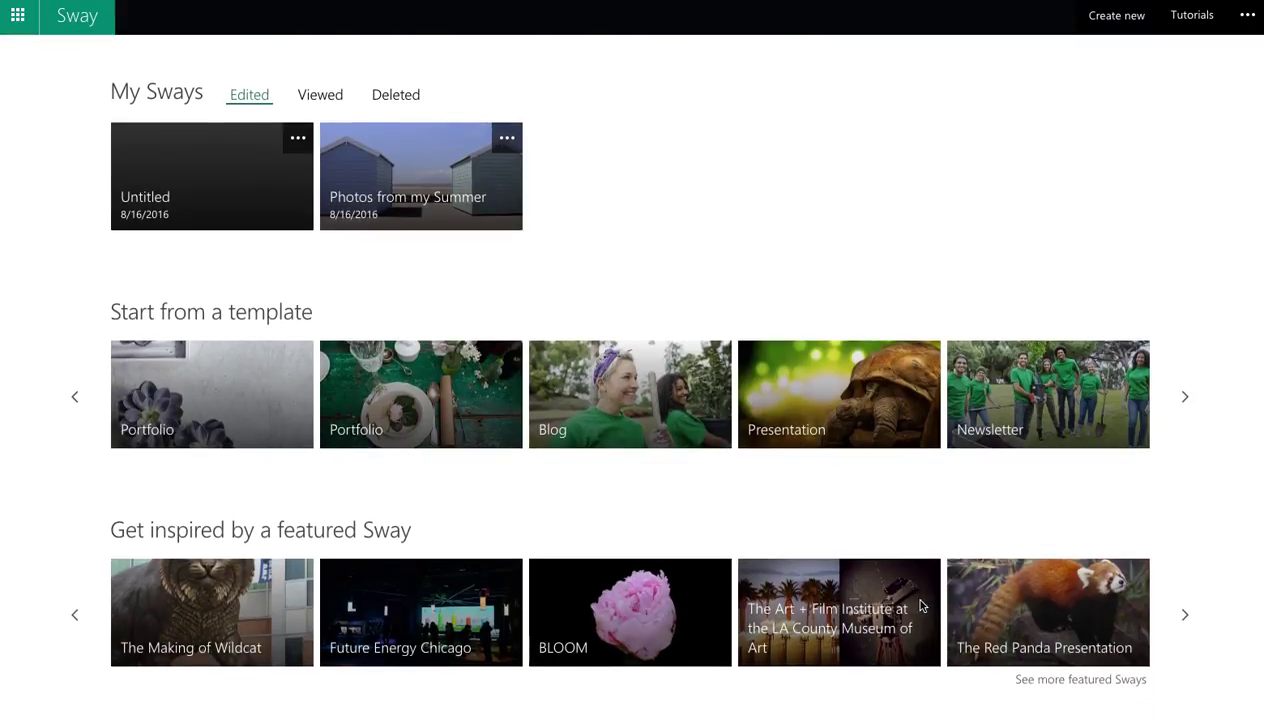
{"action": "scroll", "coordinate": [922, 605], "scroll_direction": "up", "scroll_amount": 3}
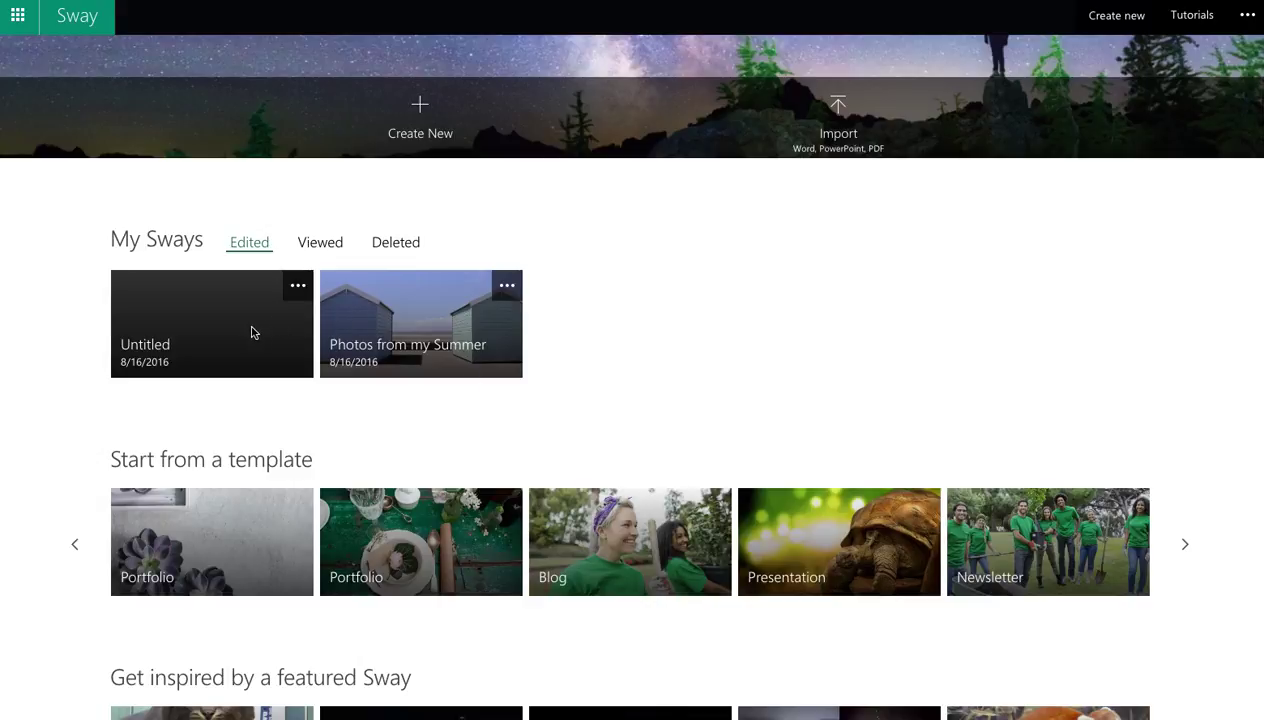
{"action": "scroll", "coordinate": [451, 276], "scroll_direction": "up", "scroll_amount": 1}
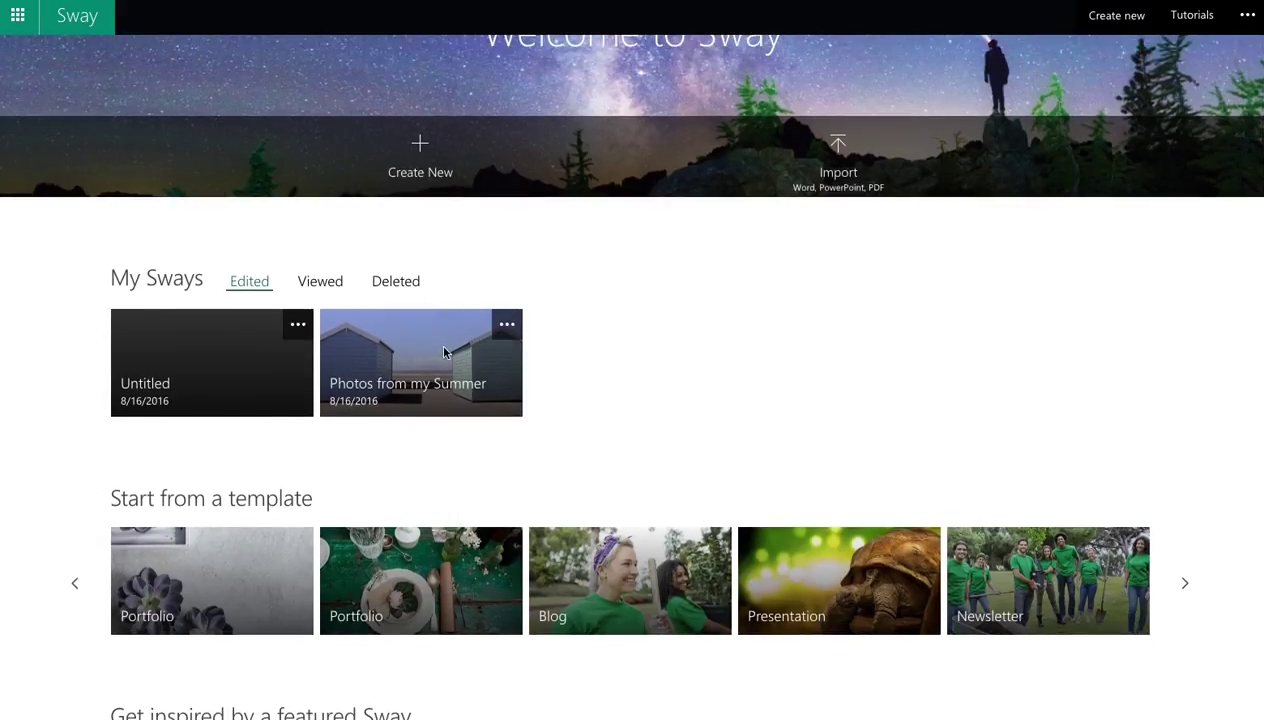
{"action": "left_click", "coordinate": [420, 152]}
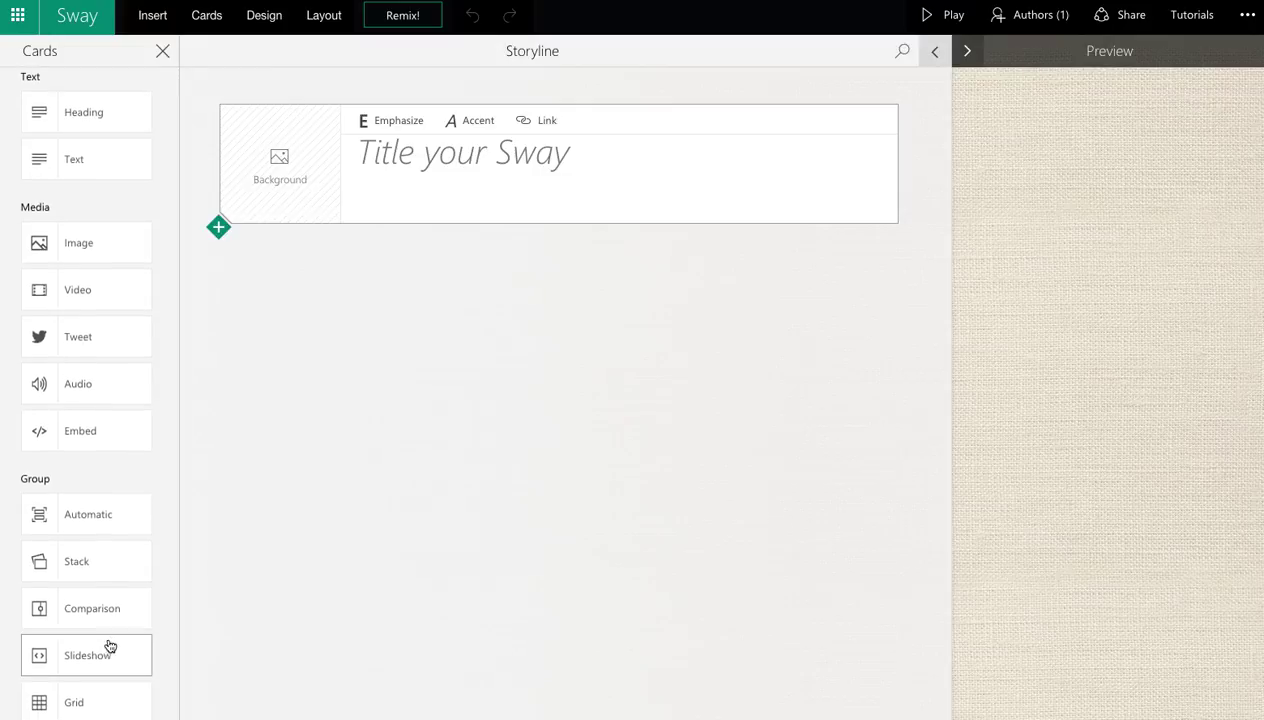
Step: Enter 'James' as the new Sway's title
{"action": "left_click", "coordinate": [422, 158]}
{"action": "type", "text": "James"}
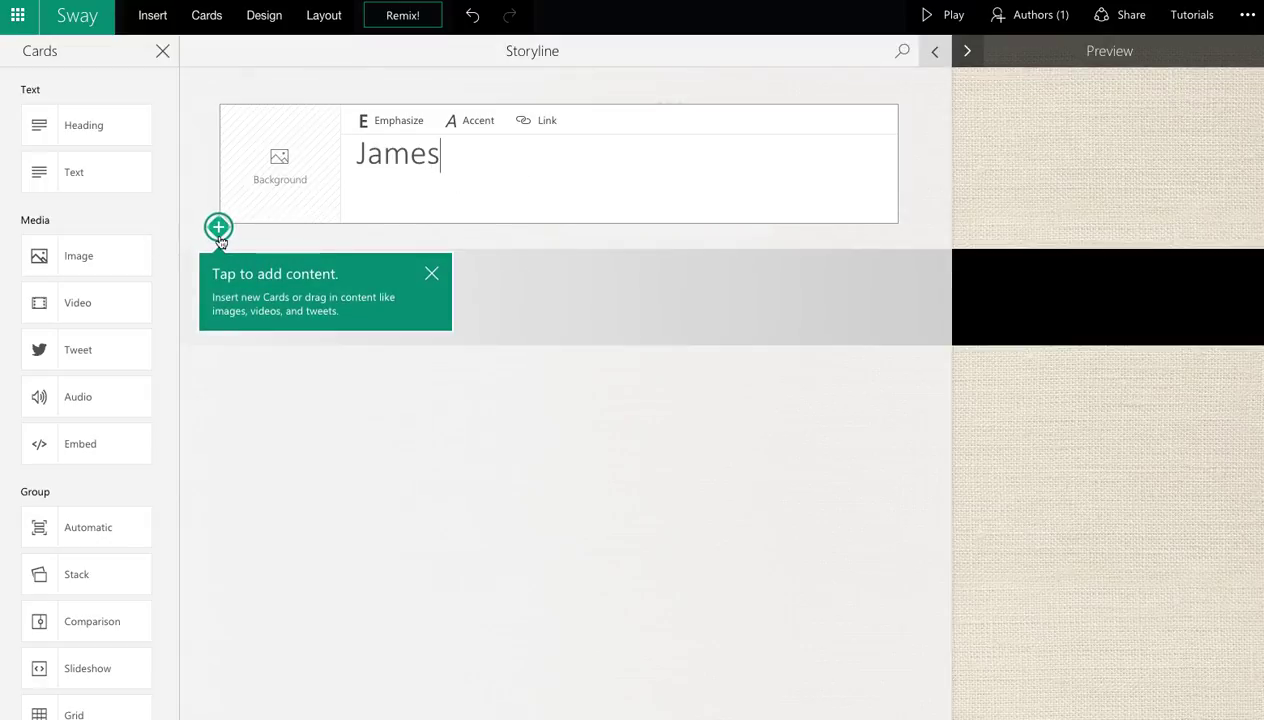
Step: Search the title card's background sources for 'kieft cars' images
{"action": "left_click", "coordinate": [279, 165]}
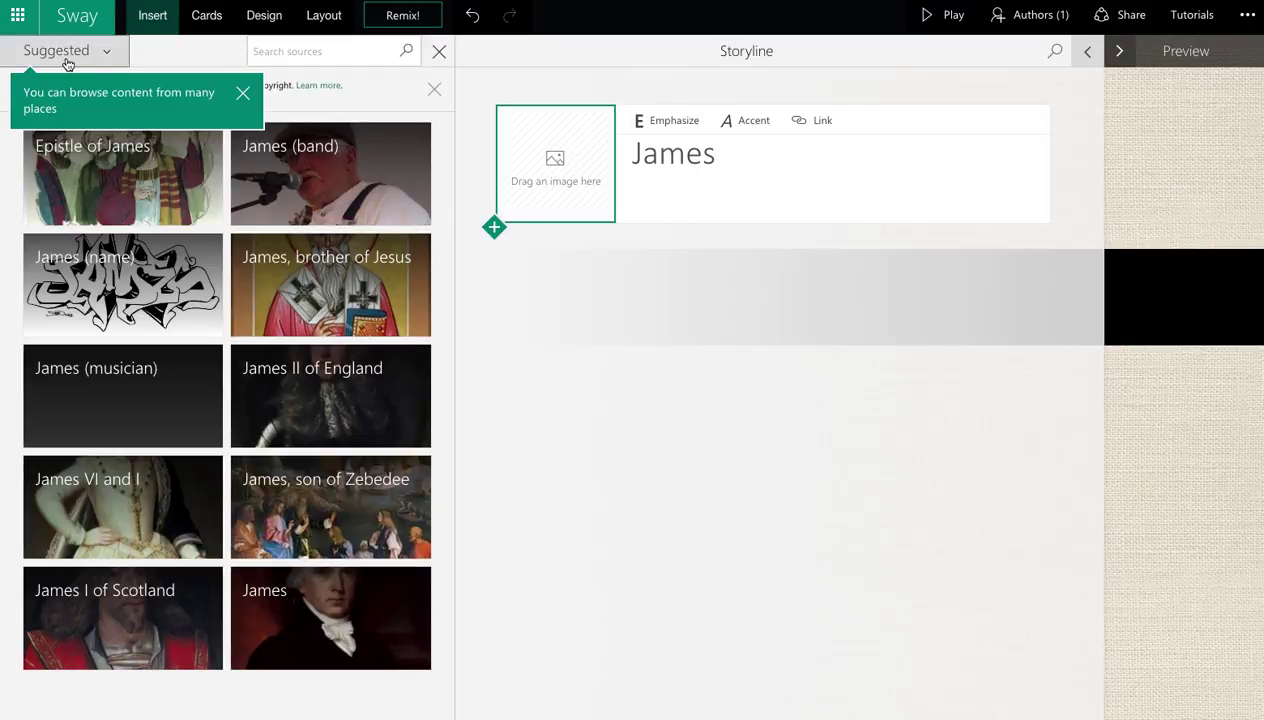
{"action": "left_click", "coordinate": [109, 57]}
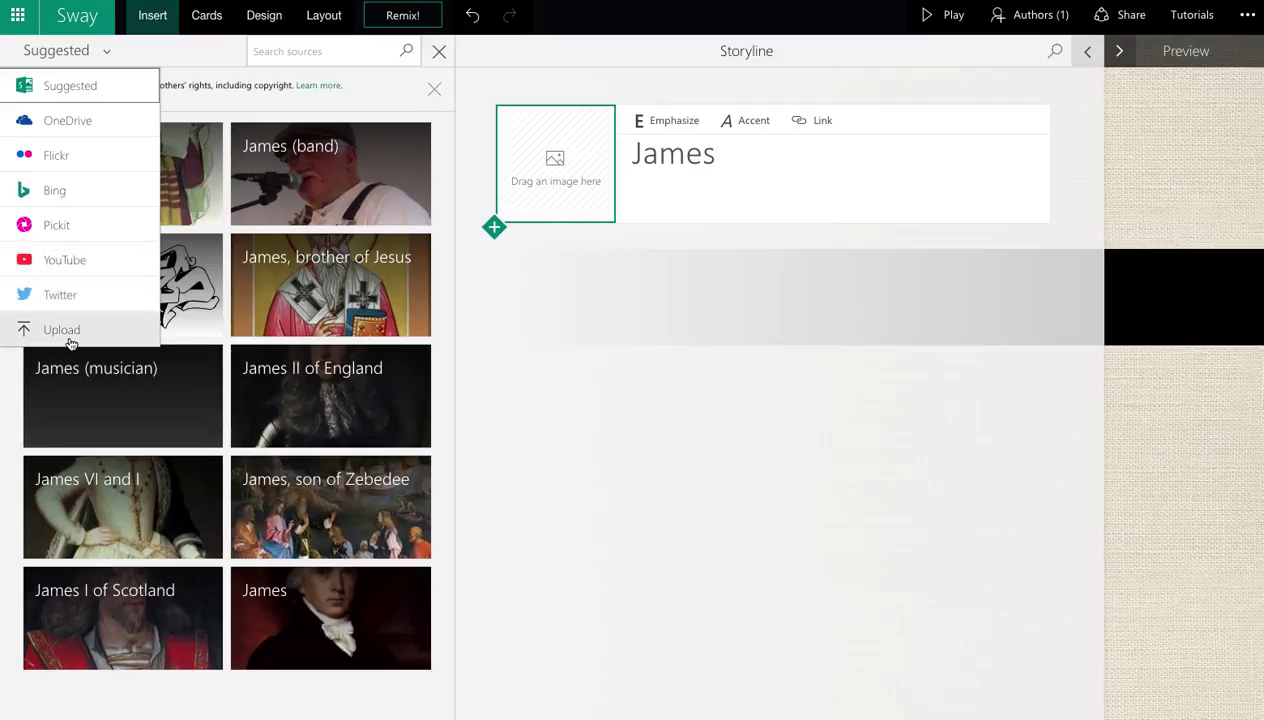
{"action": "left_click", "coordinate": [284, 53]}
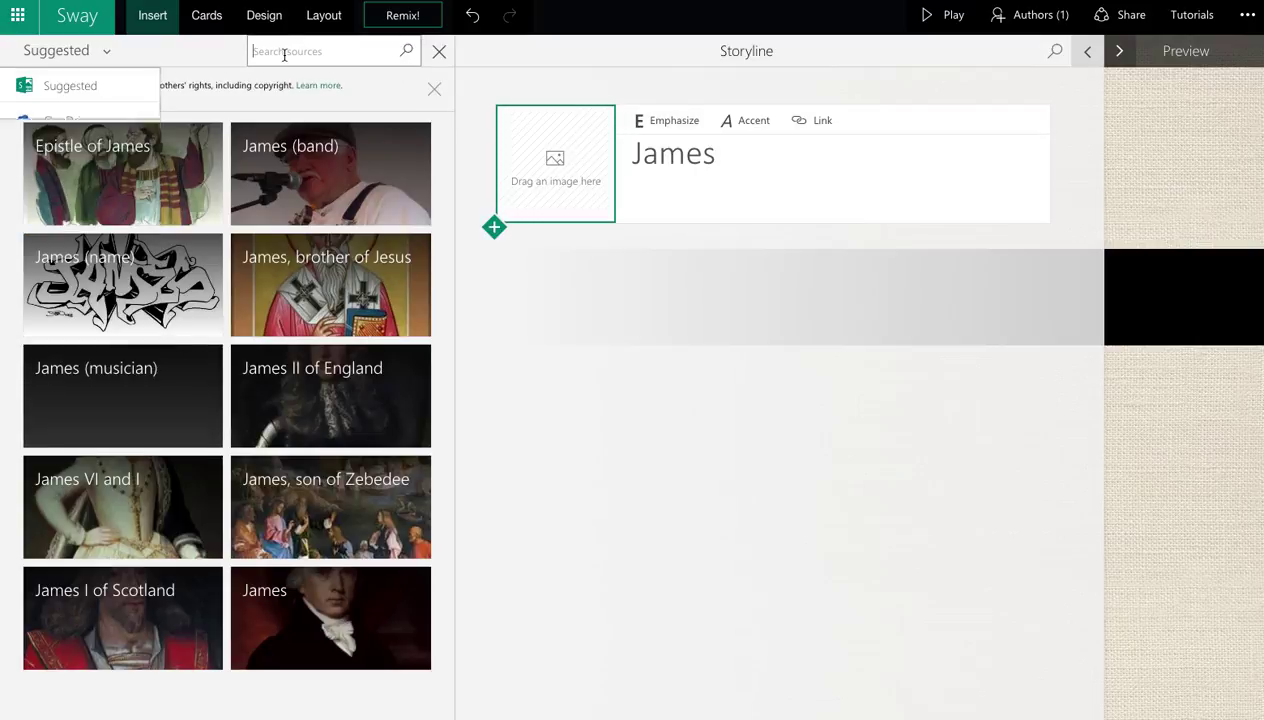
{"action": "type", "text": "kieft cars"}
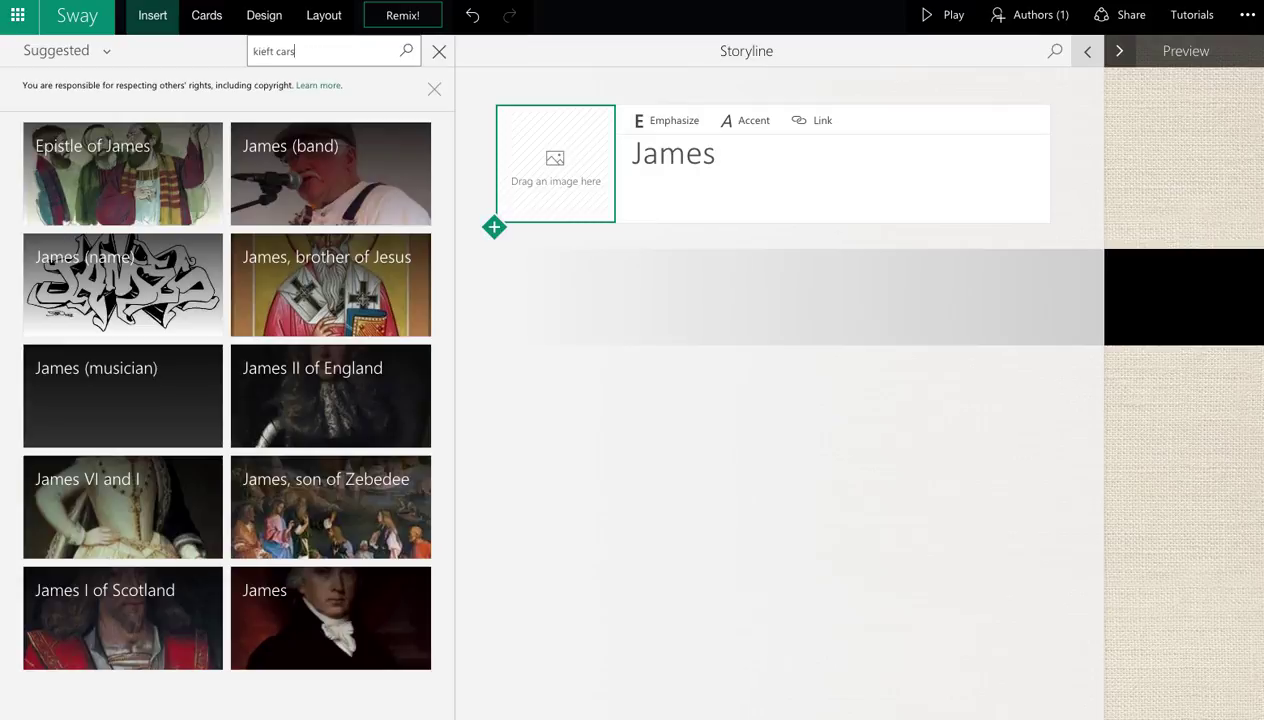
{"action": "key", "text": "Return"}
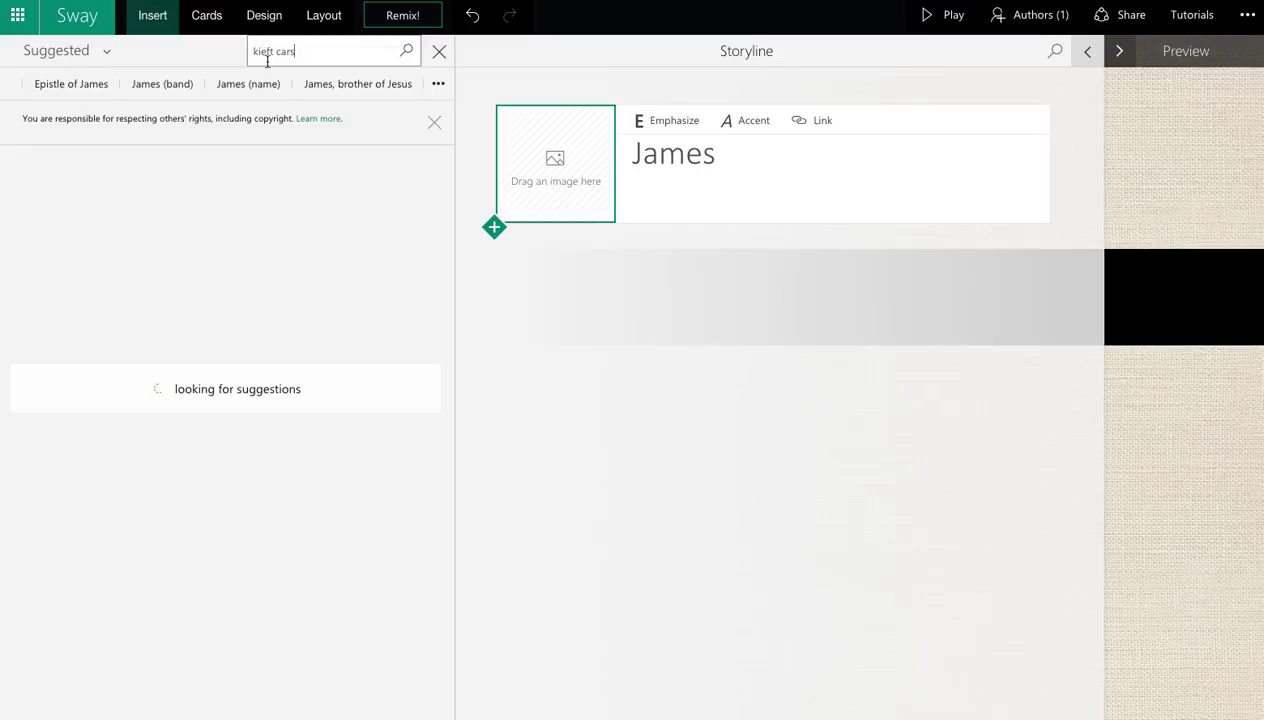
{"action": "left_click", "coordinate": [408, 51]}
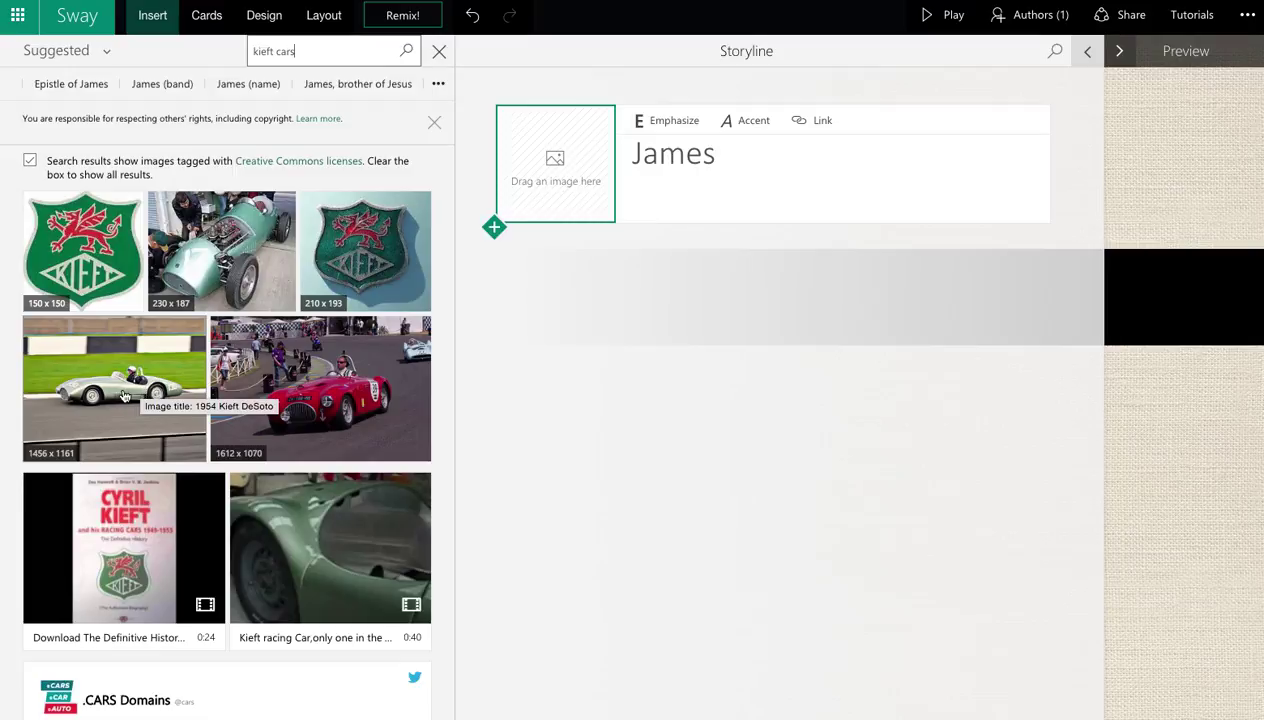
Step: Set the white Kieft car photo as title background and add a text card 'Kieft car was founded by Cyril'
{"action": "left_click_drag", "start_coordinate": [124, 395], "coordinate": [556, 185]}
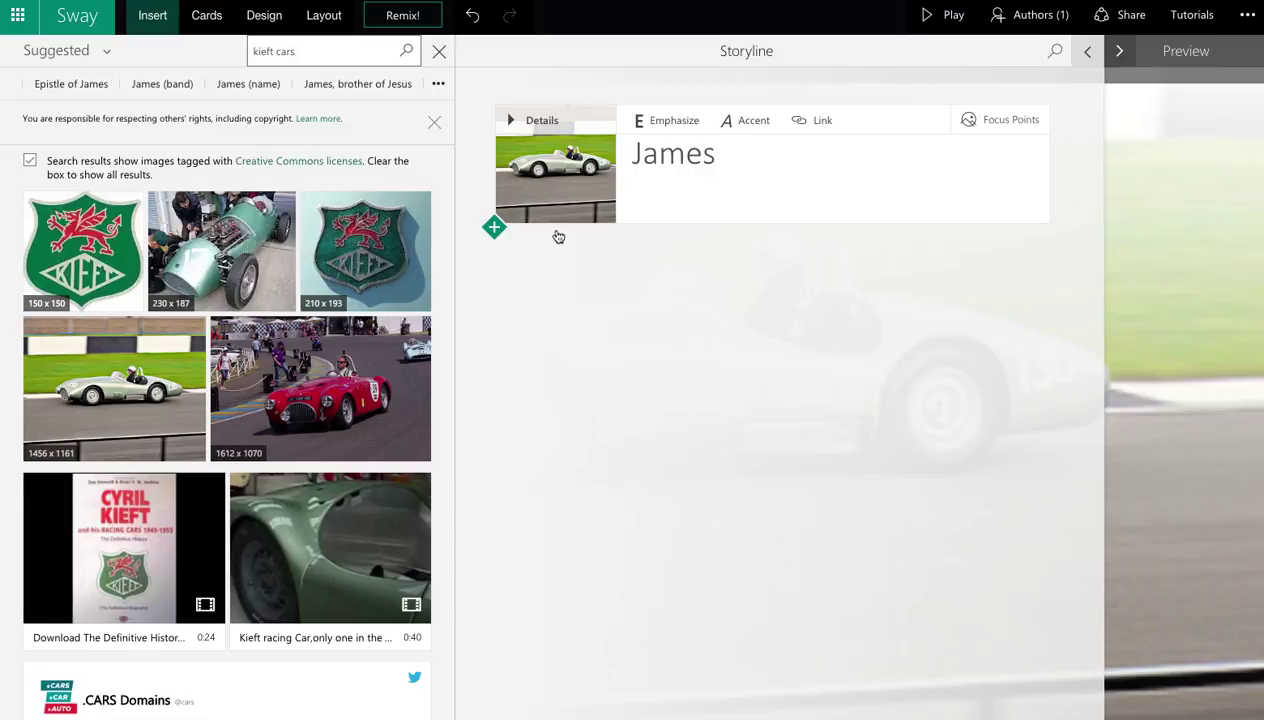
{"action": "left_click", "coordinate": [494, 229]}
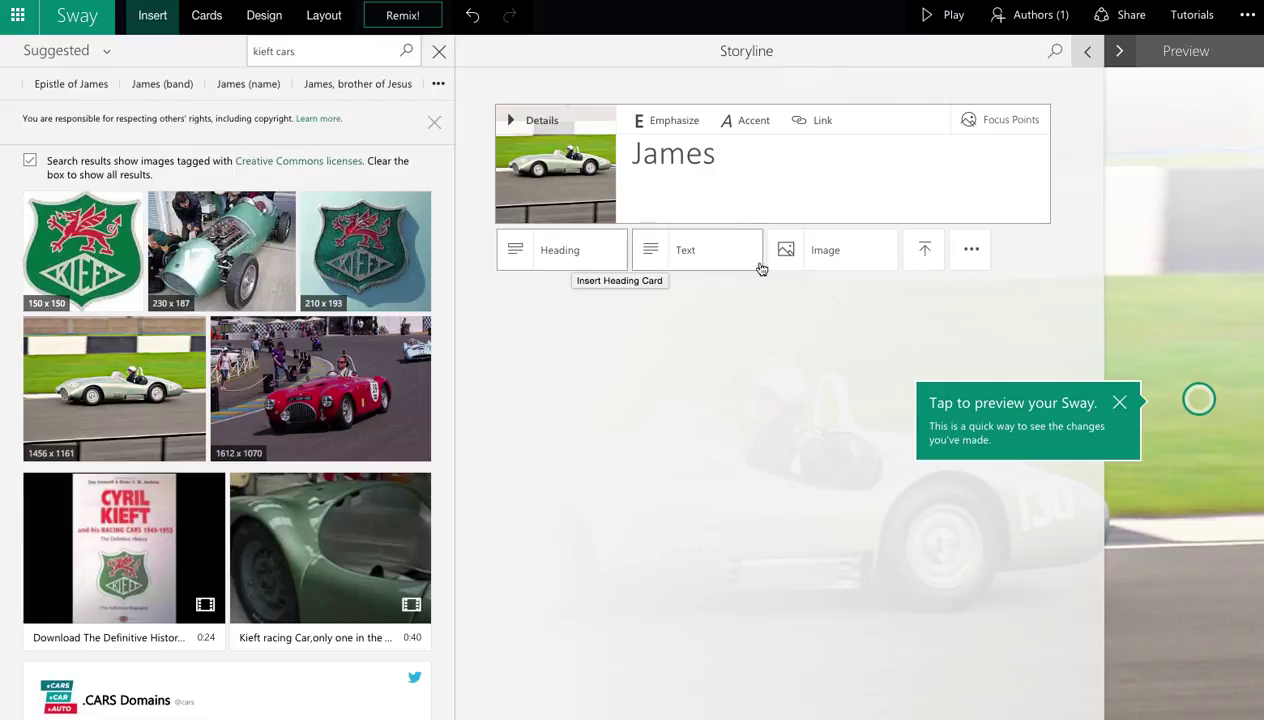
{"action": "left_click", "coordinate": [720, 261]}
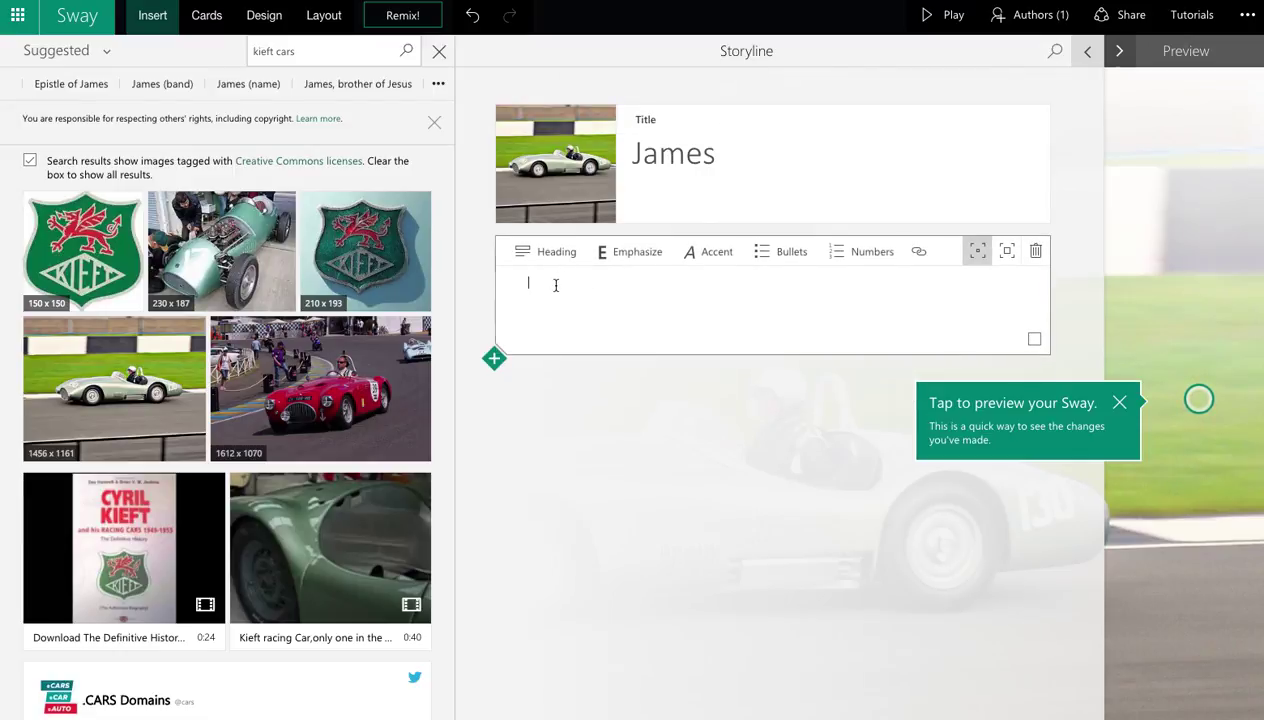
{"action": "type", "text": "Kieft car was fo"}
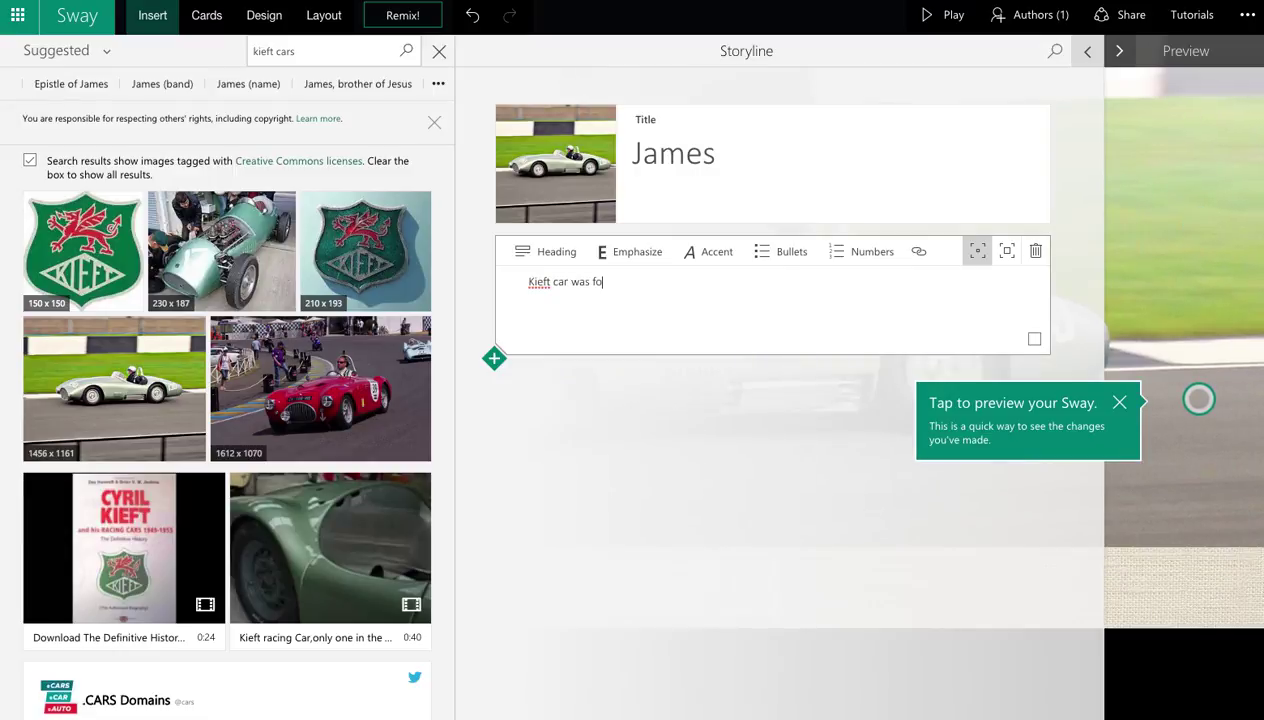
{"action": "type", "text": "un"}
{"action": "key", "text": "BackSpace"}
{"action": "key", "text": "BackSpace"}
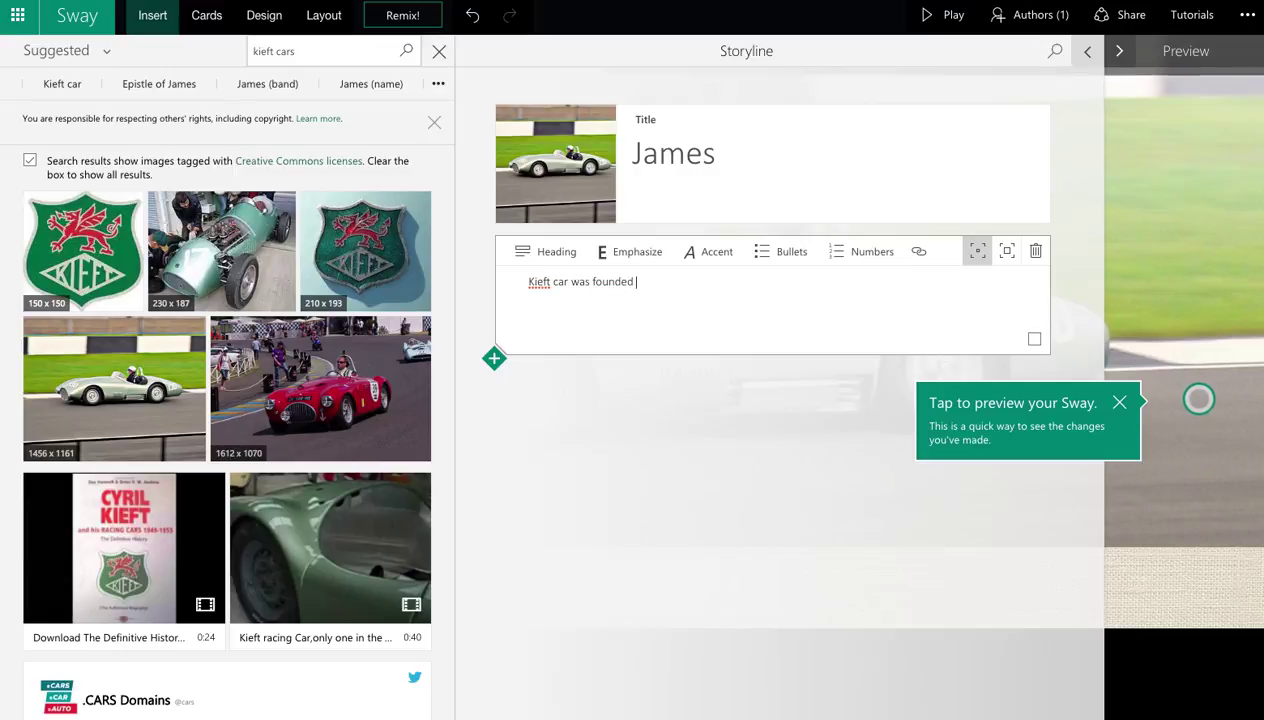
{"action": "type", "text": "by Cyril"}
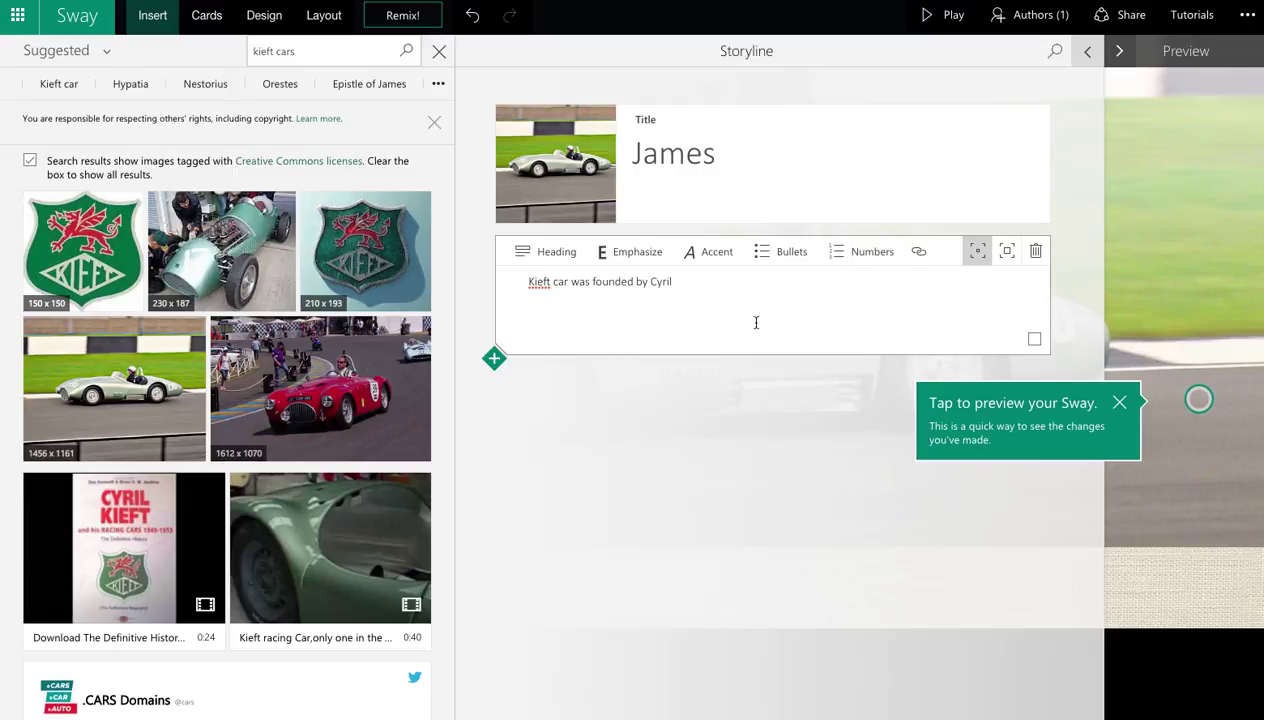
Step: Bring up the add-card choices below the text card, dismissing the preview tip
{"action": "left_click", "coordinate": [494, 359]}
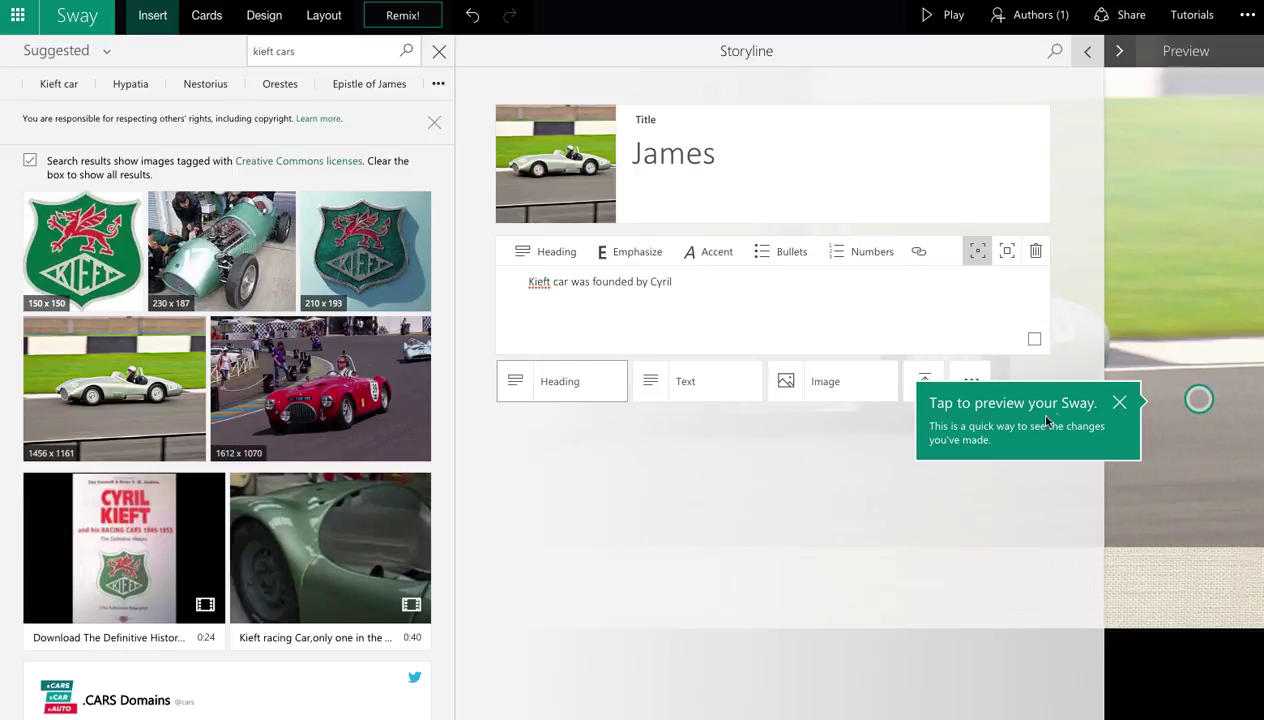
{"action": "left_click", "coordinate": [1119, 403]}
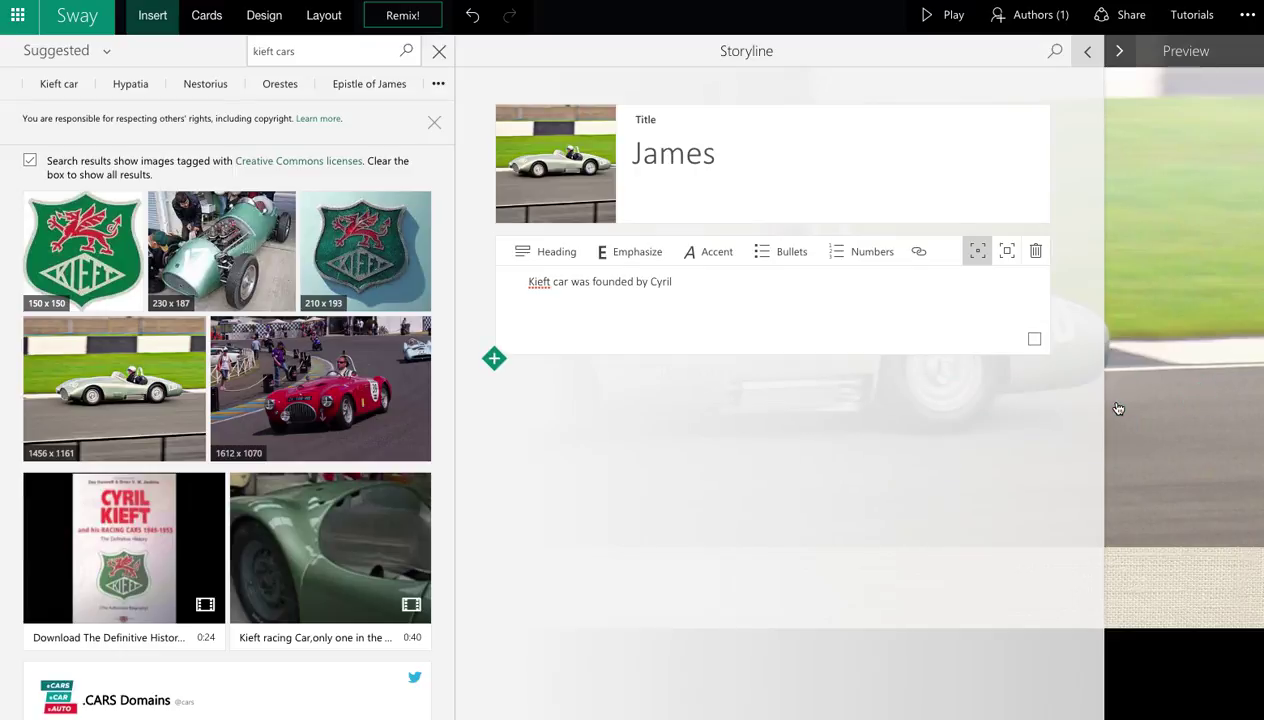
{"action": "left_click", "coordinate": [494, 359]}
Step: Add a video card holding the YouTube Kieft Coventry Climax V8 clip below the text
{"action": "left_click", "coordinate": [971, 381]}
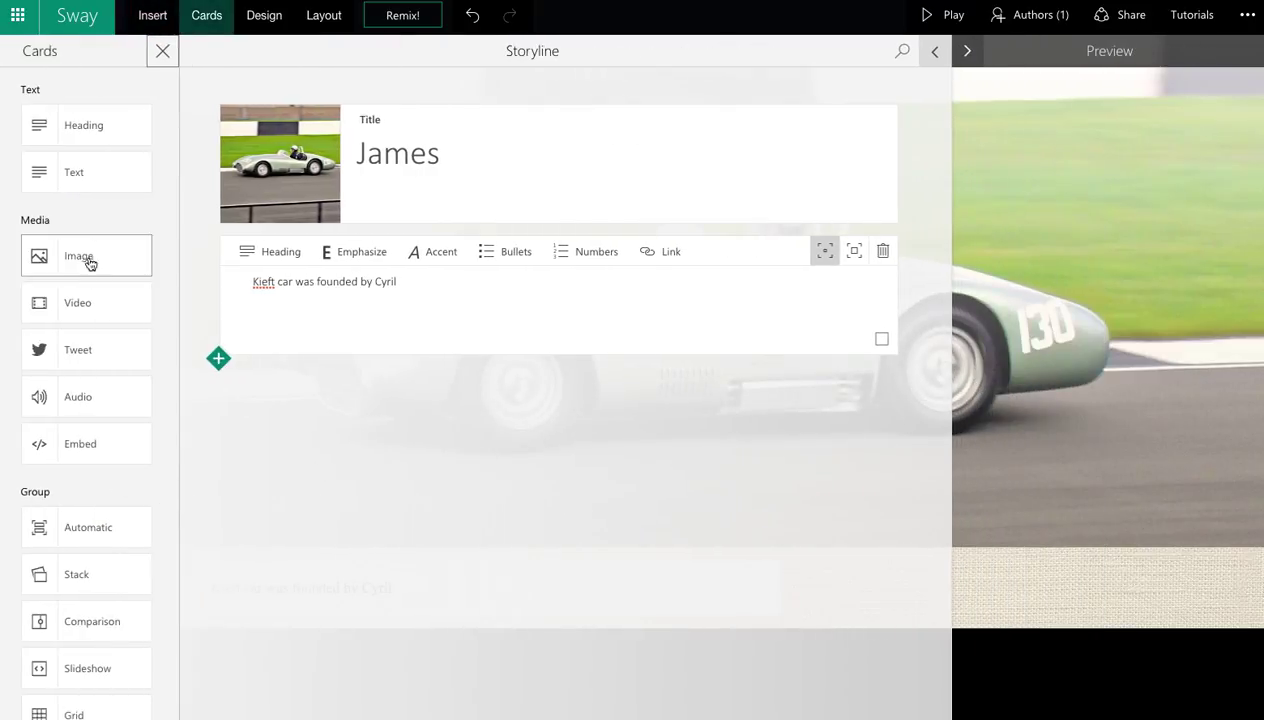
{"action": "left_click", "coordinate": [90, 313]}
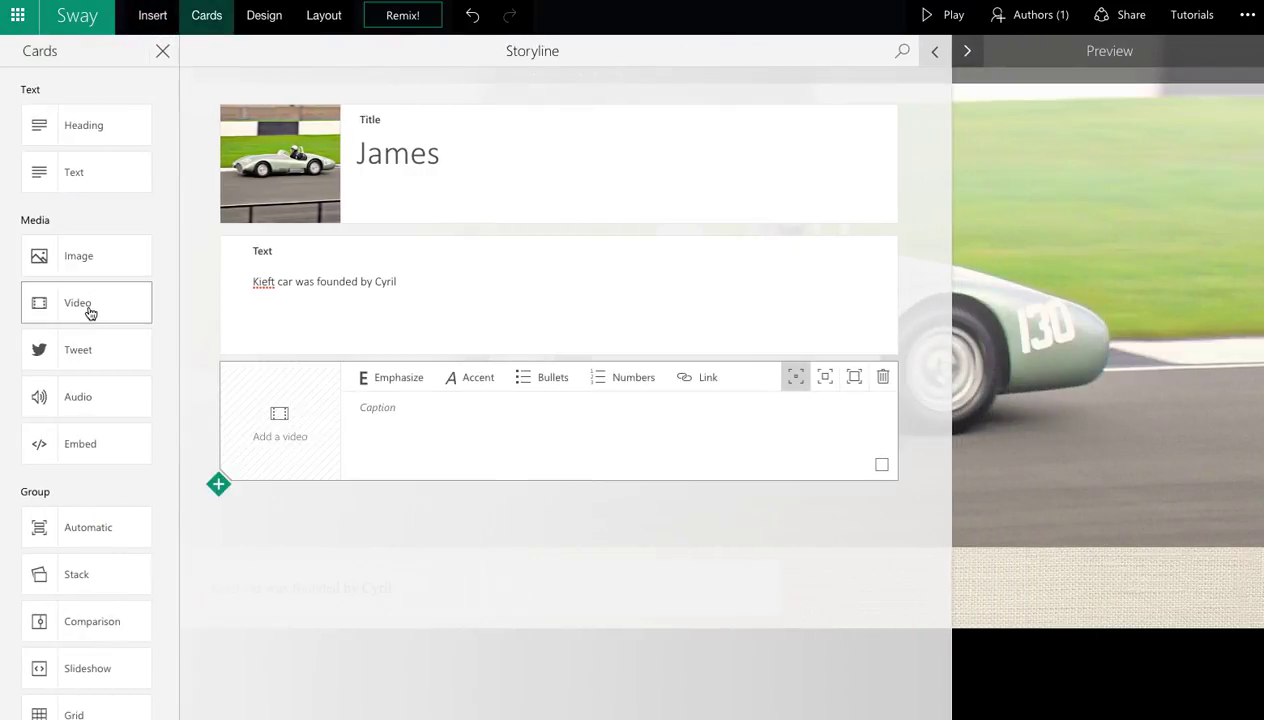
{"action": "left_click", "coordinate": [284, 417]}
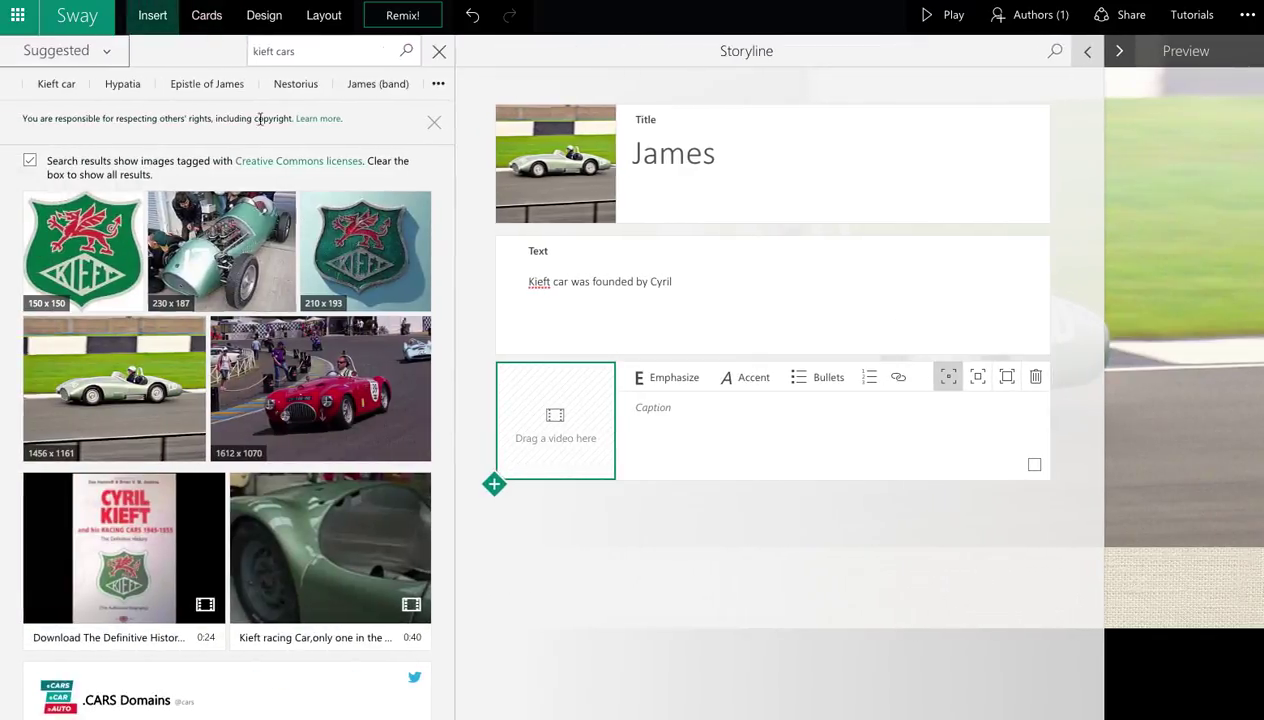
{"action": "left_click", "coordinate": [99, 52]}
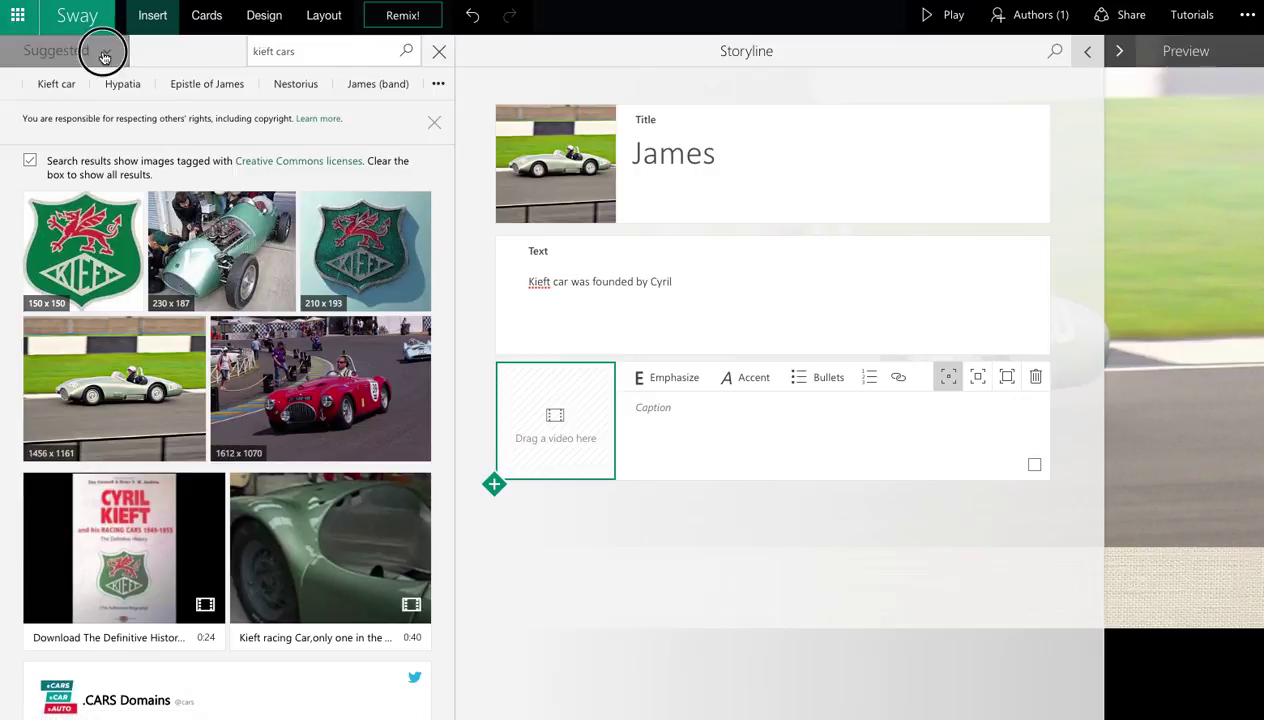
{"action": "left_click", "coordinate": [58, 260]}
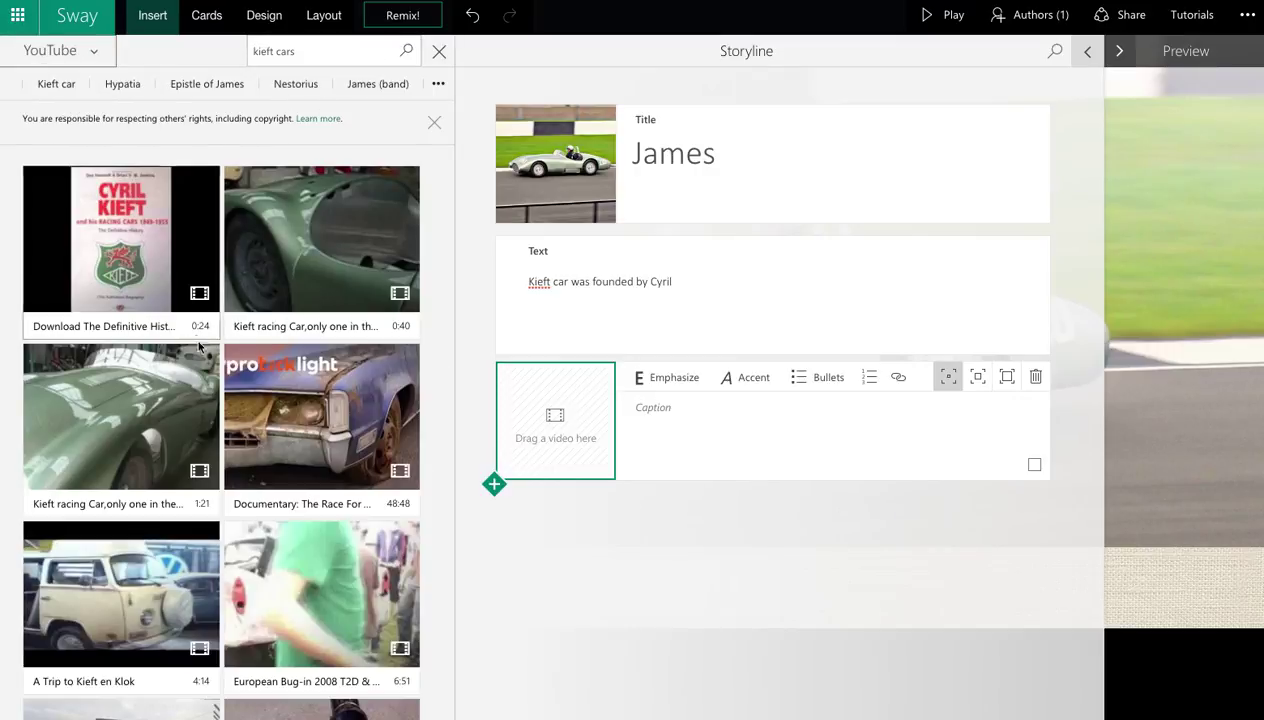
{"action": "scroll", "coordinate": [90, 455], "scroll_direction": "down", "scroll_amount": 1}
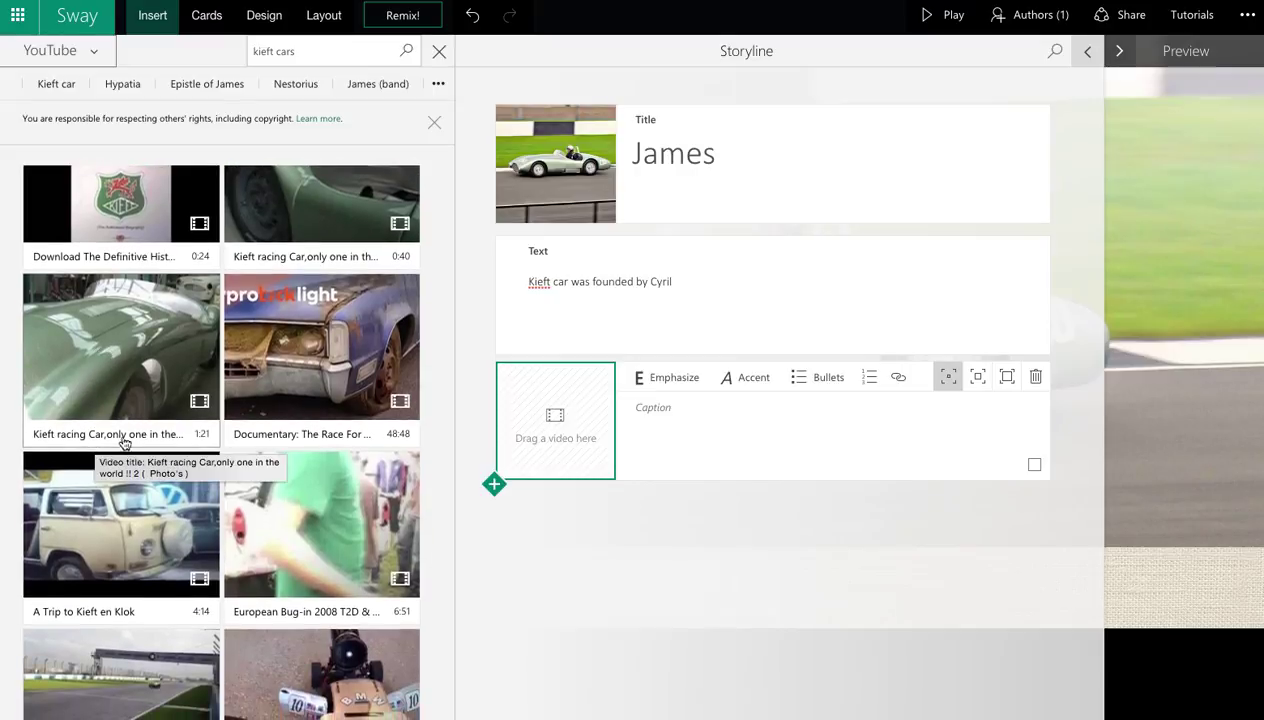
{"action": "scroll", "coordinate": [99, 520], "scroll_direction": "down", "scroll_amount": 2}
{"action": "left_click_drag", "start_coordinate": [99, 541], "coordinate": [545, 420]}
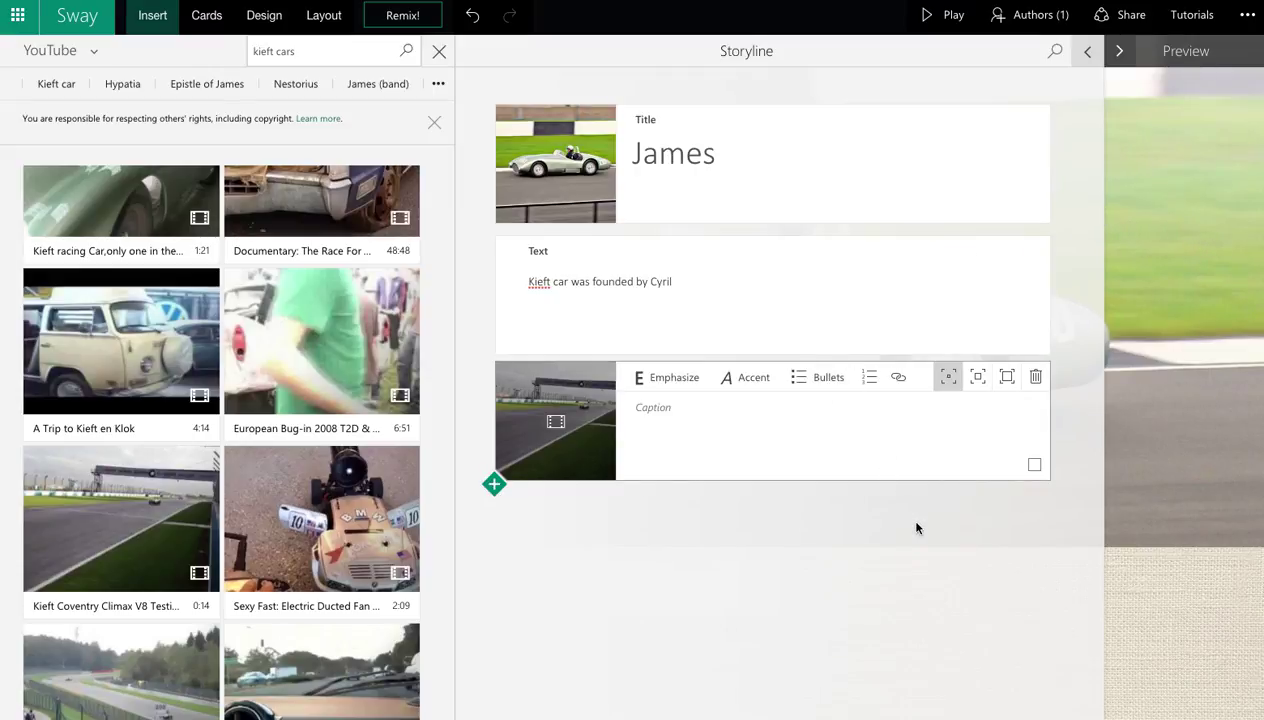
{"action": "left_click", "coordinate": [439, 51]}
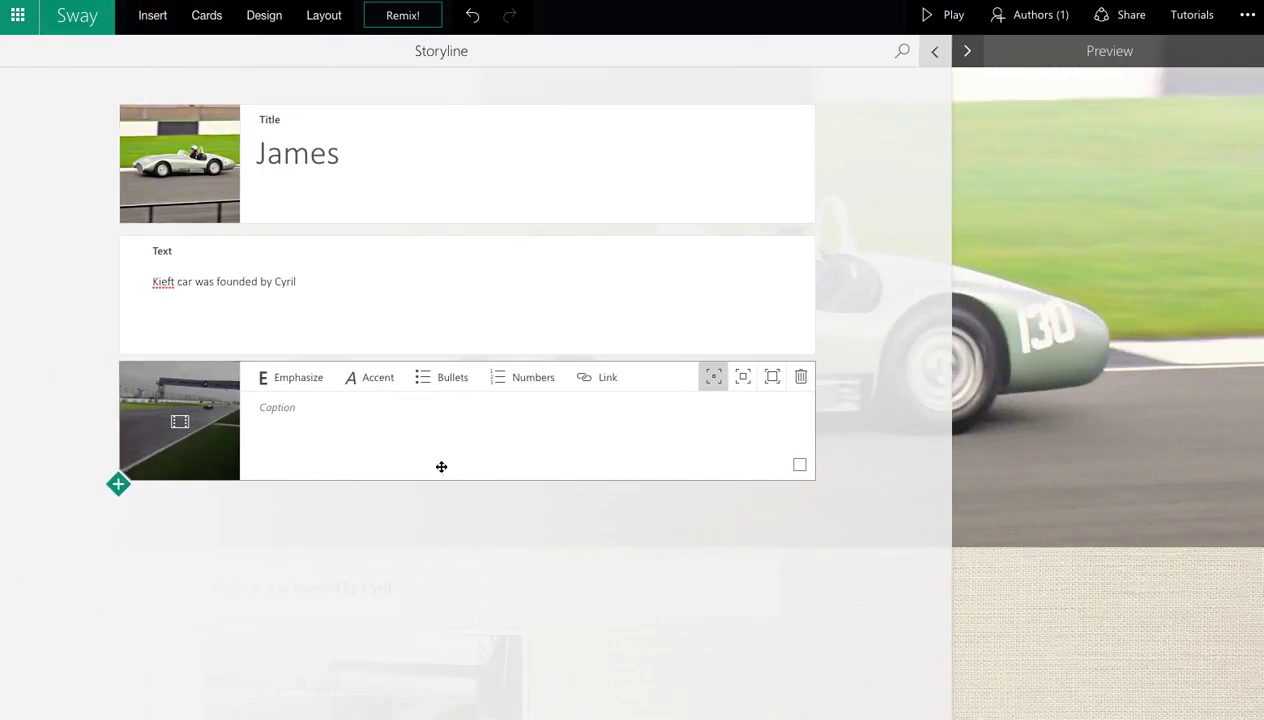
{"action": "left_click", "coordinate": [119, 485]}
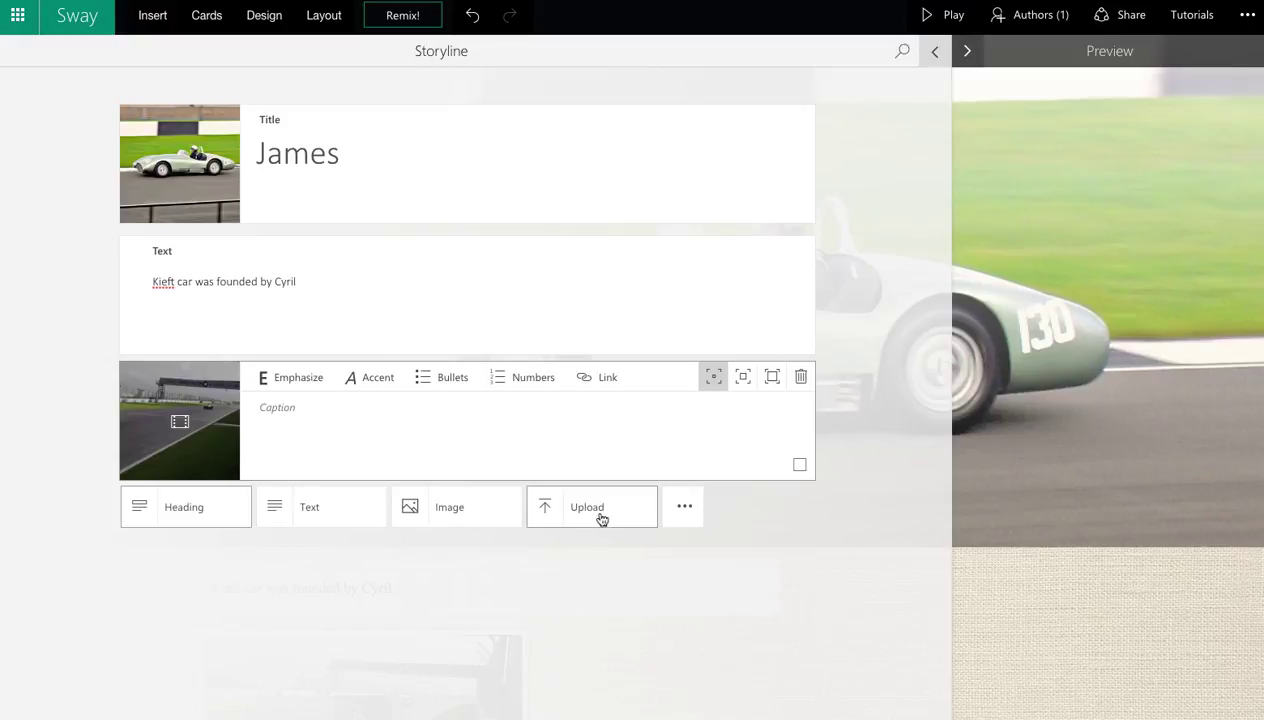
{"action": "left_click", "coordinate": [683, 511]}
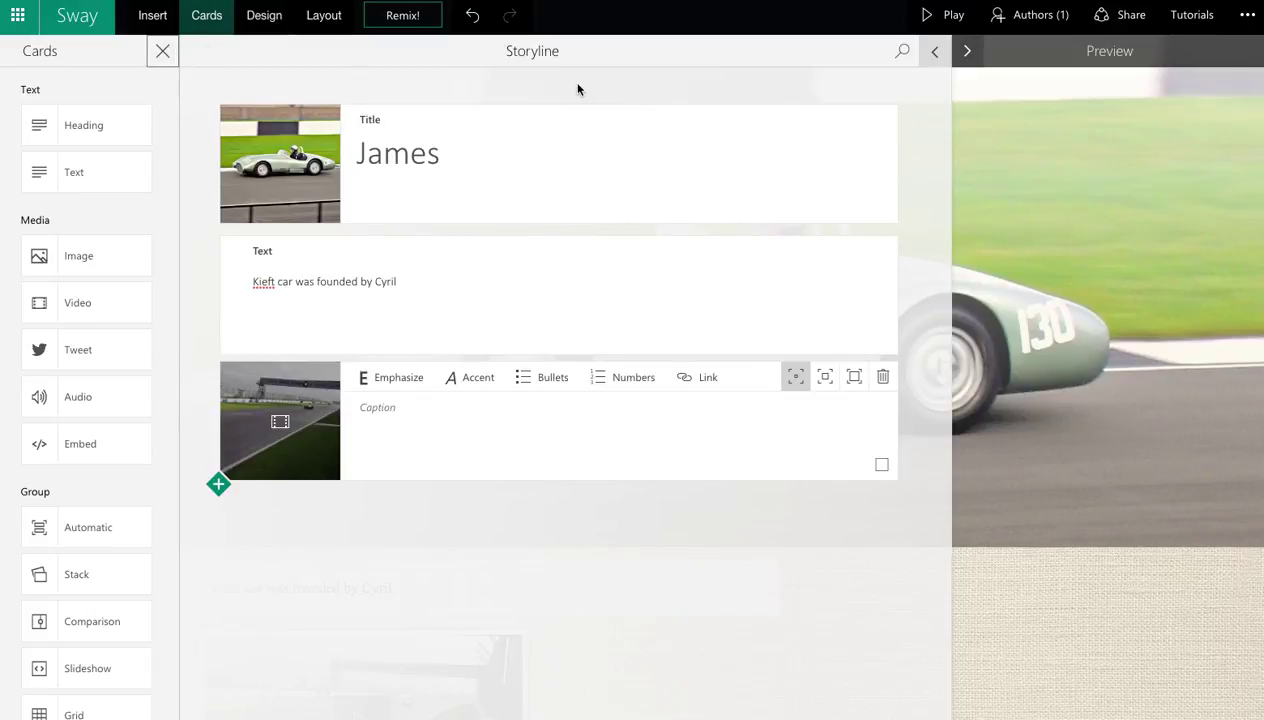
{"action": "left_click", "coordinate": [1094, 60]}
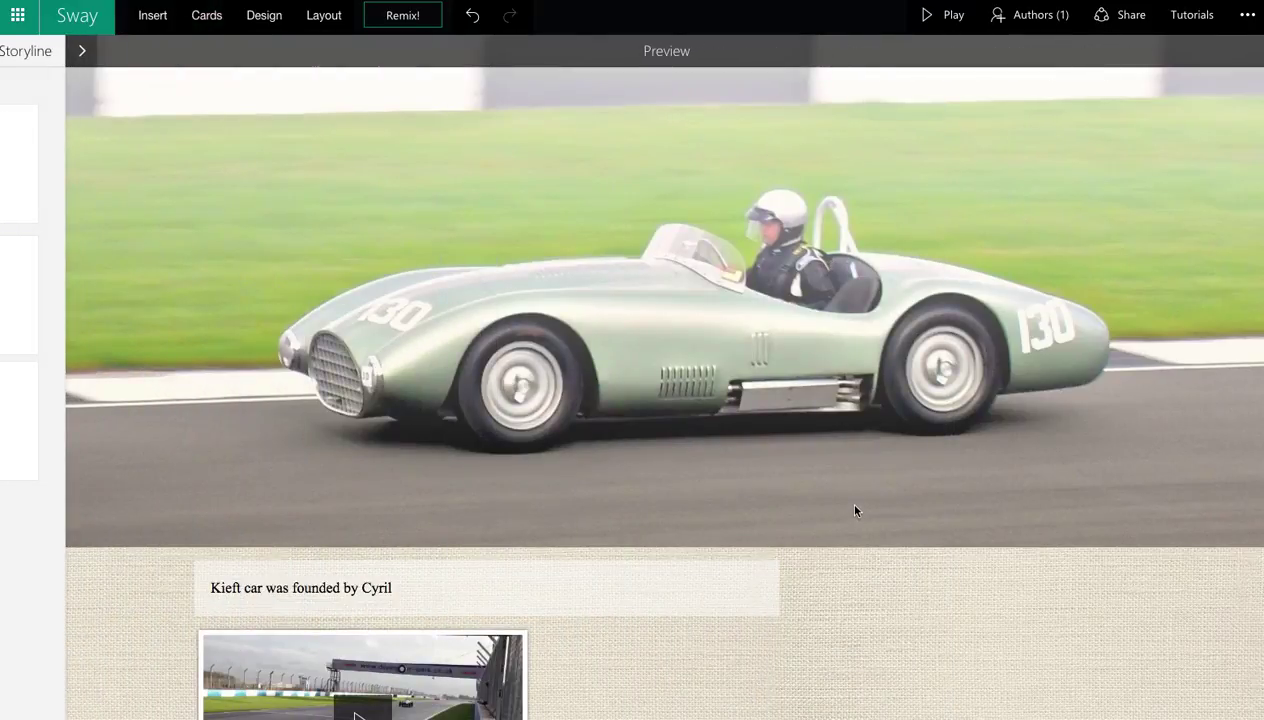
{"action": "scroll", "coordinate": [855, 511], "scroll_direction": "down", "scroll_amount": 3}
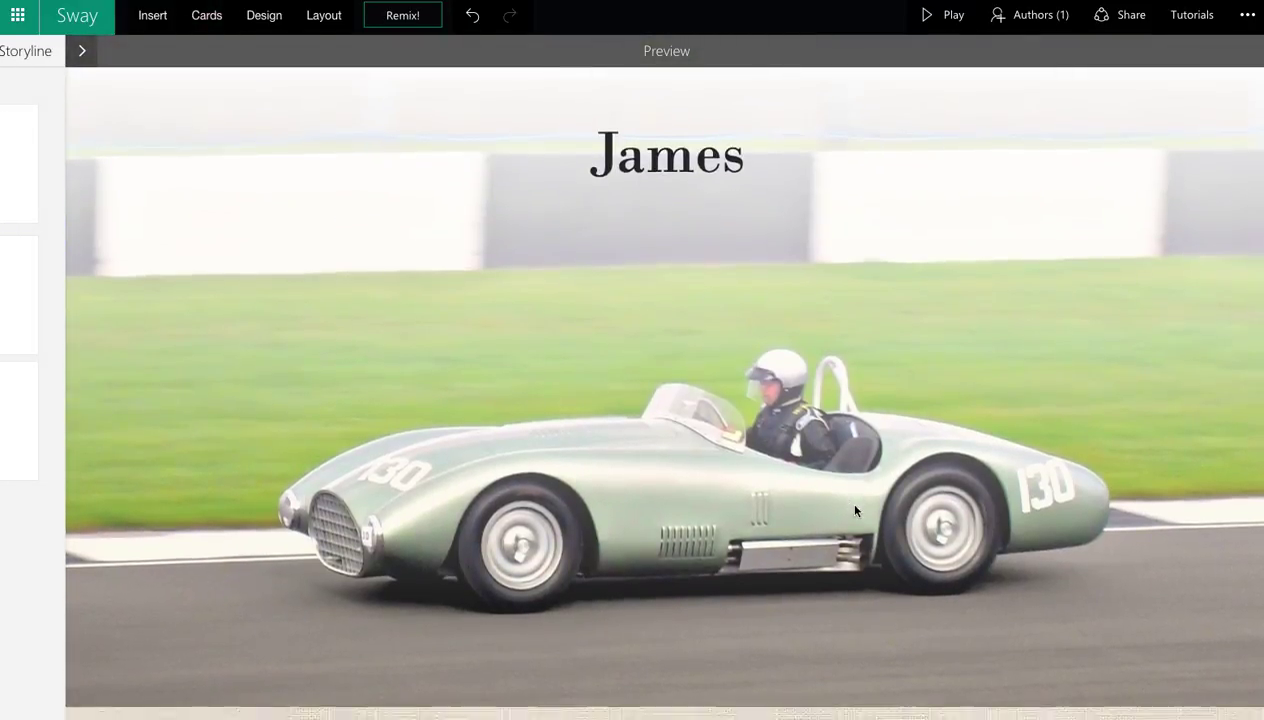
{"action": "scroll", "coordinate": [855, 511], "scroll_direction": "down", "scroll_amount": 2}
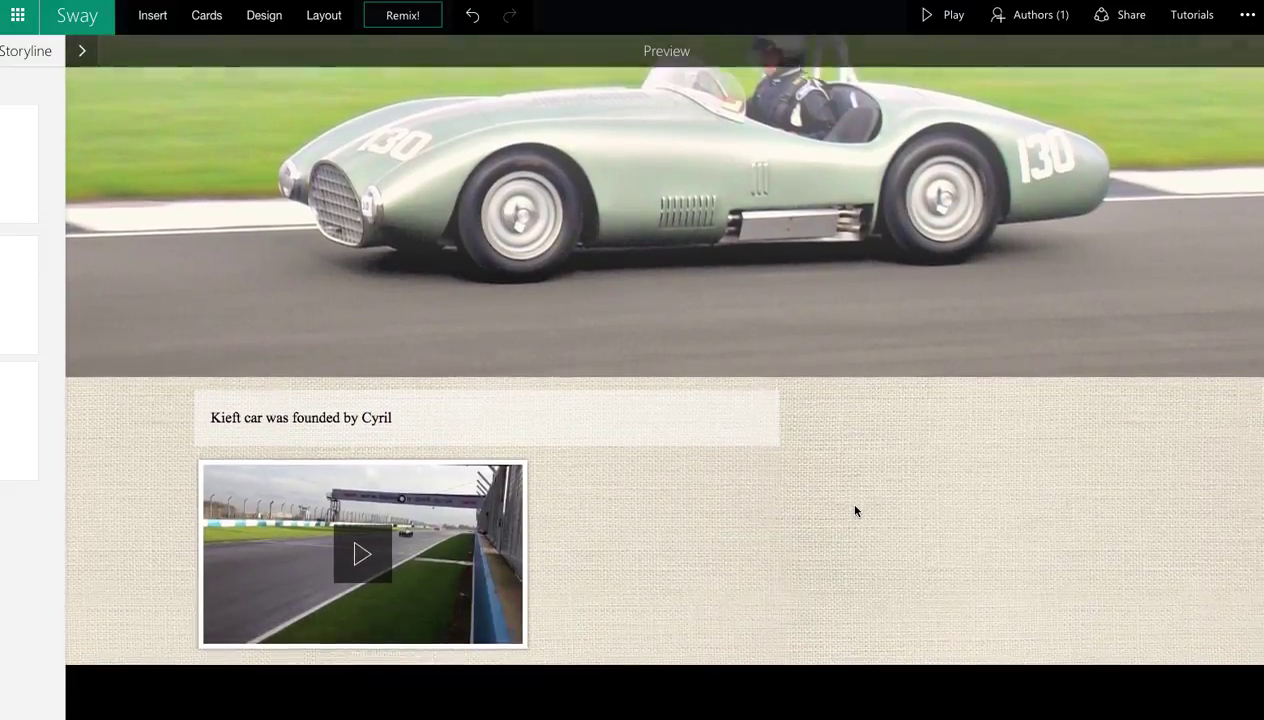
{"action": "scroll", "coordinate": [706, 546], "scroll_direction": "up", "scroll_amount": 5}
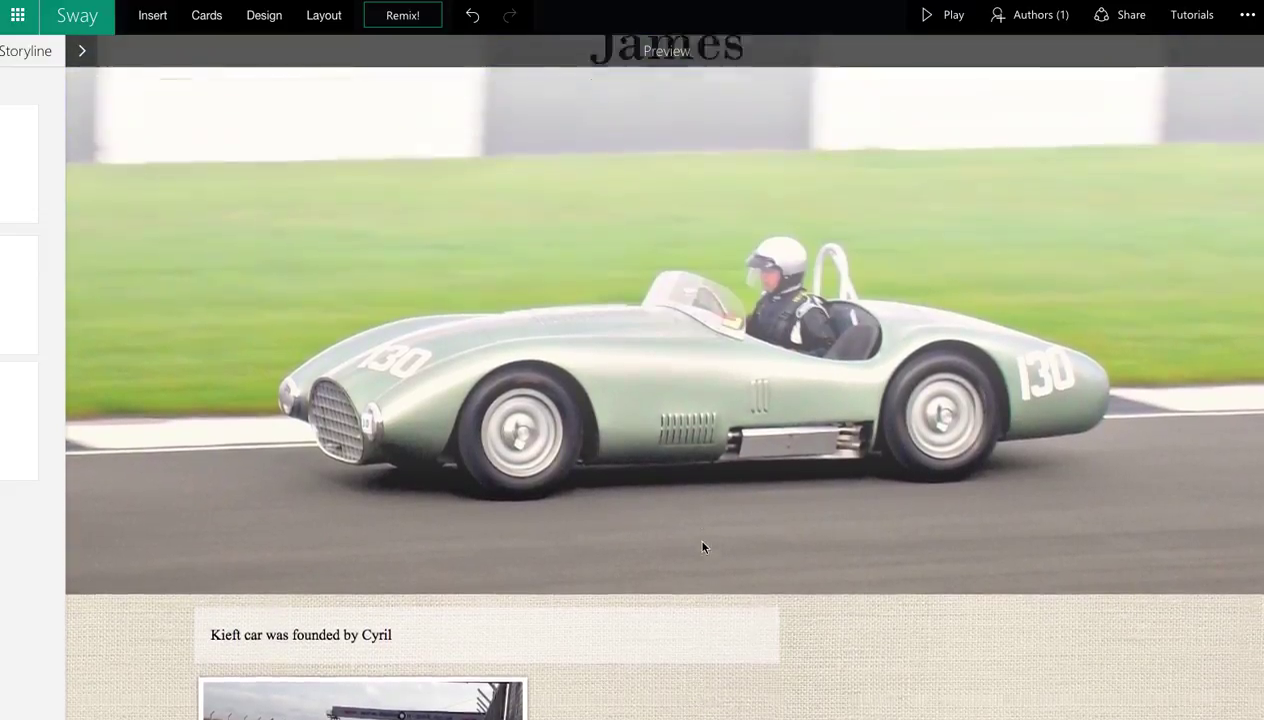
Step: Remix the James Sway's design and step through its cards in the preview
{"action": "left_click", "coordinate": [408, 18]}
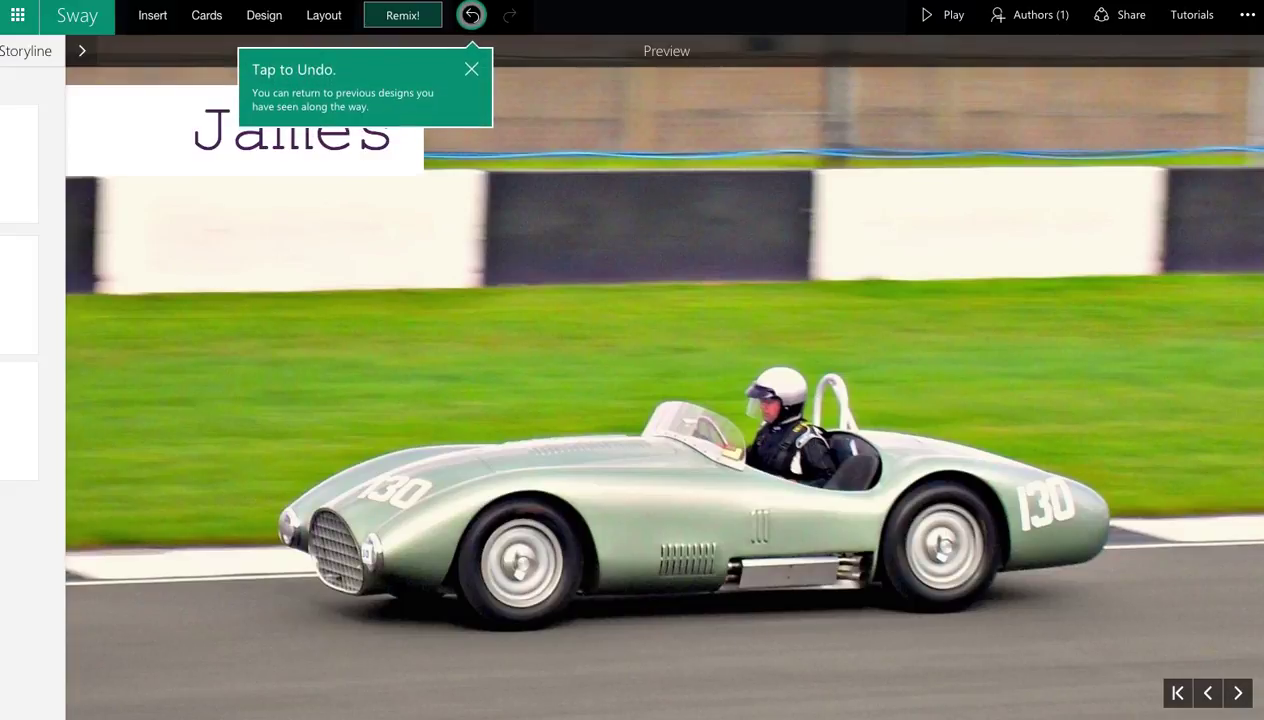
{"action": "left_click", "coordinate": [1239, 693]}
{"action": "left_click", "coordinate": [1240, 693]}
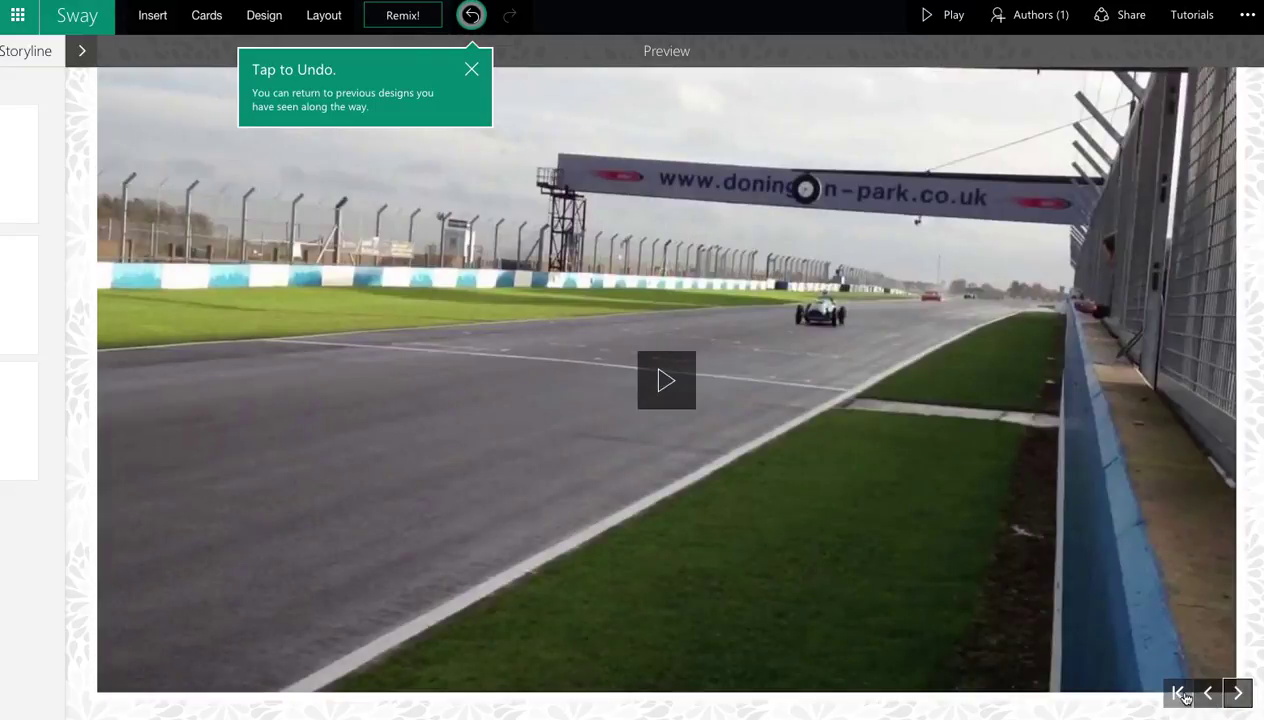
{"action": "left_click", "coordinate": [1237, 693]}
Step: Remix the design again, look it over, then undo back to the previous design
{"action": "left_click", "coordinate": [398, 17]}
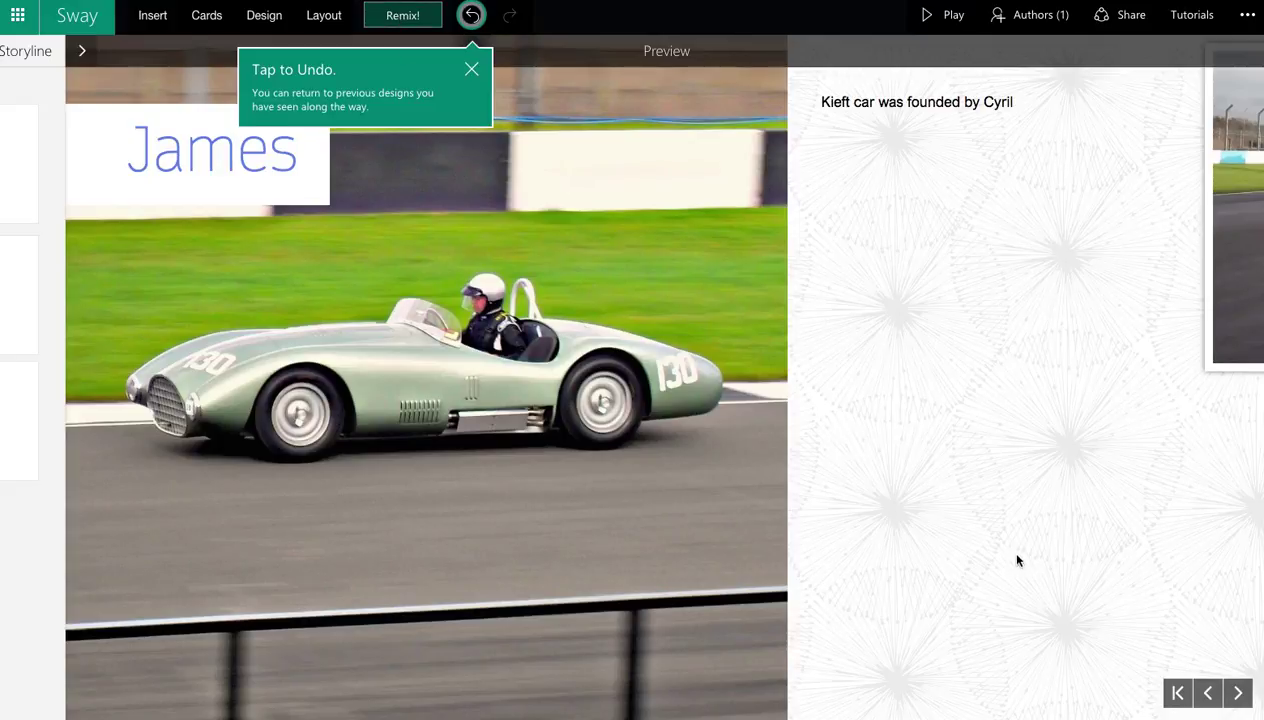
{"action": "scroll", "coordinate": [1003, 548], "scroll_direction": "down", "scroll_amount": 3}
{"action": "scroll", "coordinate": [982, 553], "scroll_direction": "down", "scroll_amount": 2}
{"action": "scroll", "coordinate": [970, 548], "scroll_direction": "up", "scroll_amount": 4}
{"action": "scroll", "coordinate": [965, 550], "scroll_direction": "down", "scroll_amount": 3}
{"action": "scroll", "coordinate": [959, 552], "scroll_direction": "up", "scroll_amount": 4}
{"action": "left_click", "coordinate": [471, 14]}
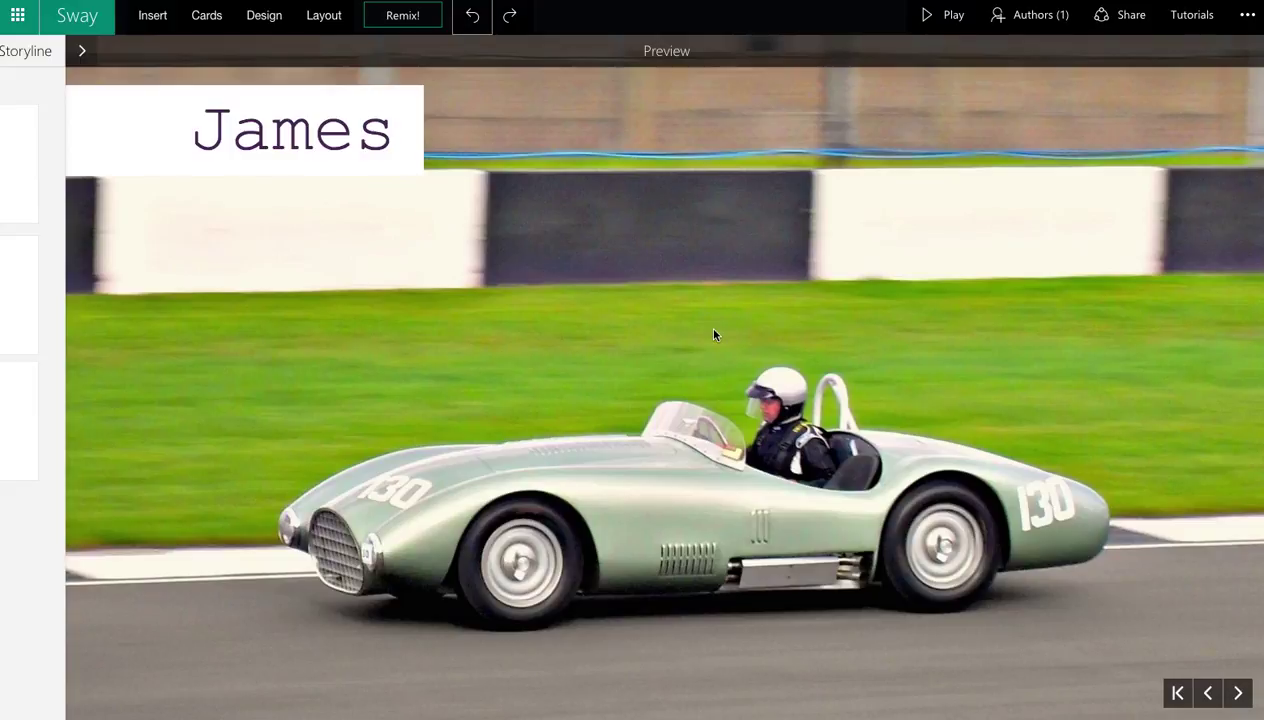
Step: Share the James Sway with anyone with a link, get its edit link, and return home
{"action": "left_click", "coordinate": [1120, 22]}
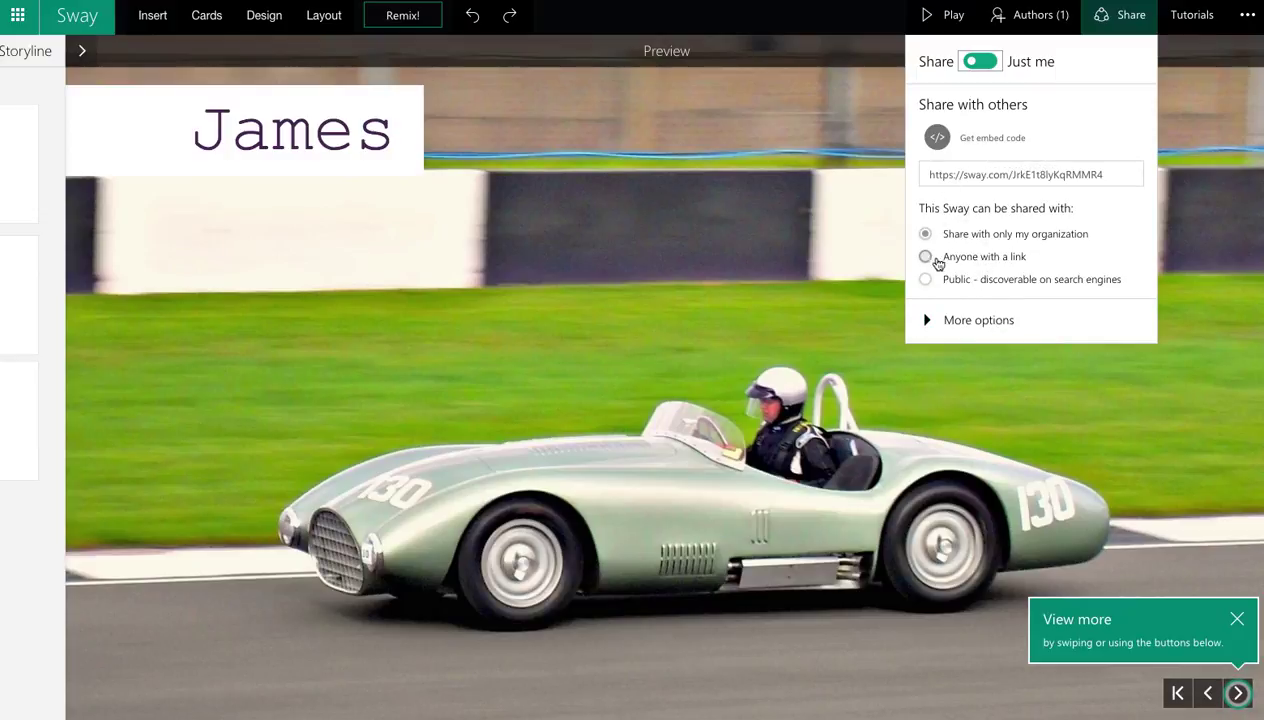
{"action": "left_click", "coordinate": [927, 257]}
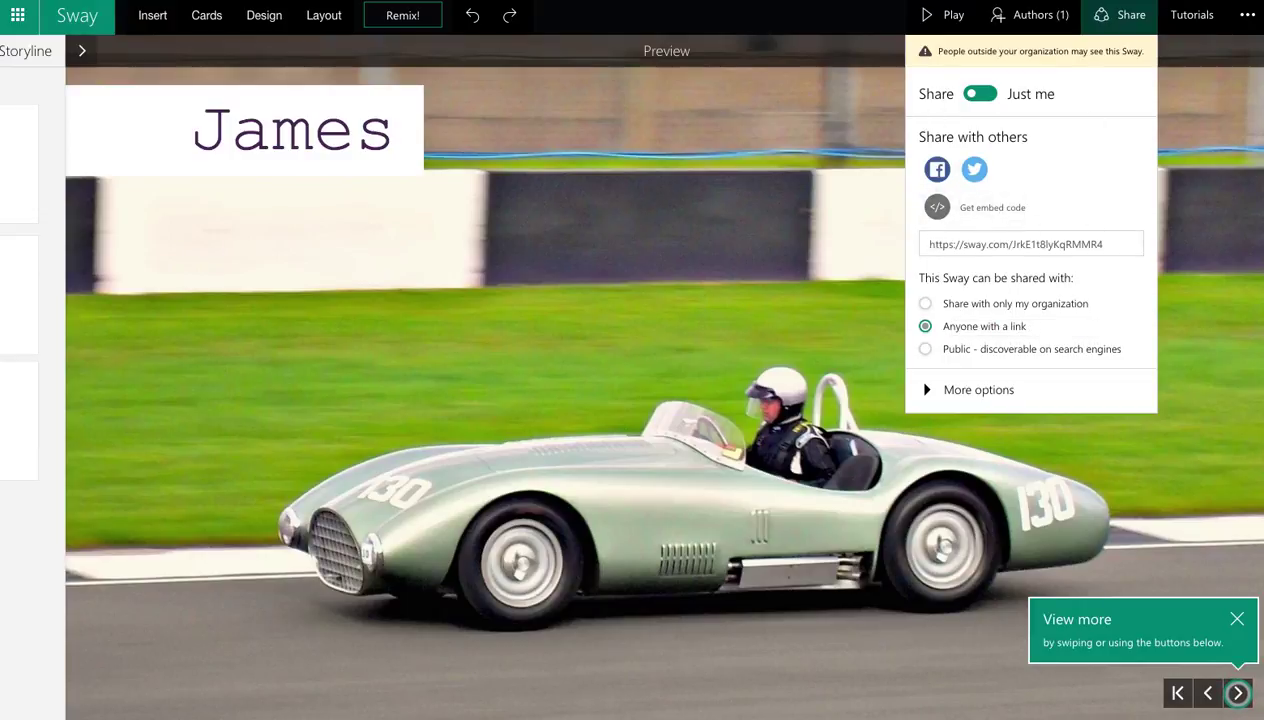
{"action": "left_click", "coordinate": [1025, 20]}
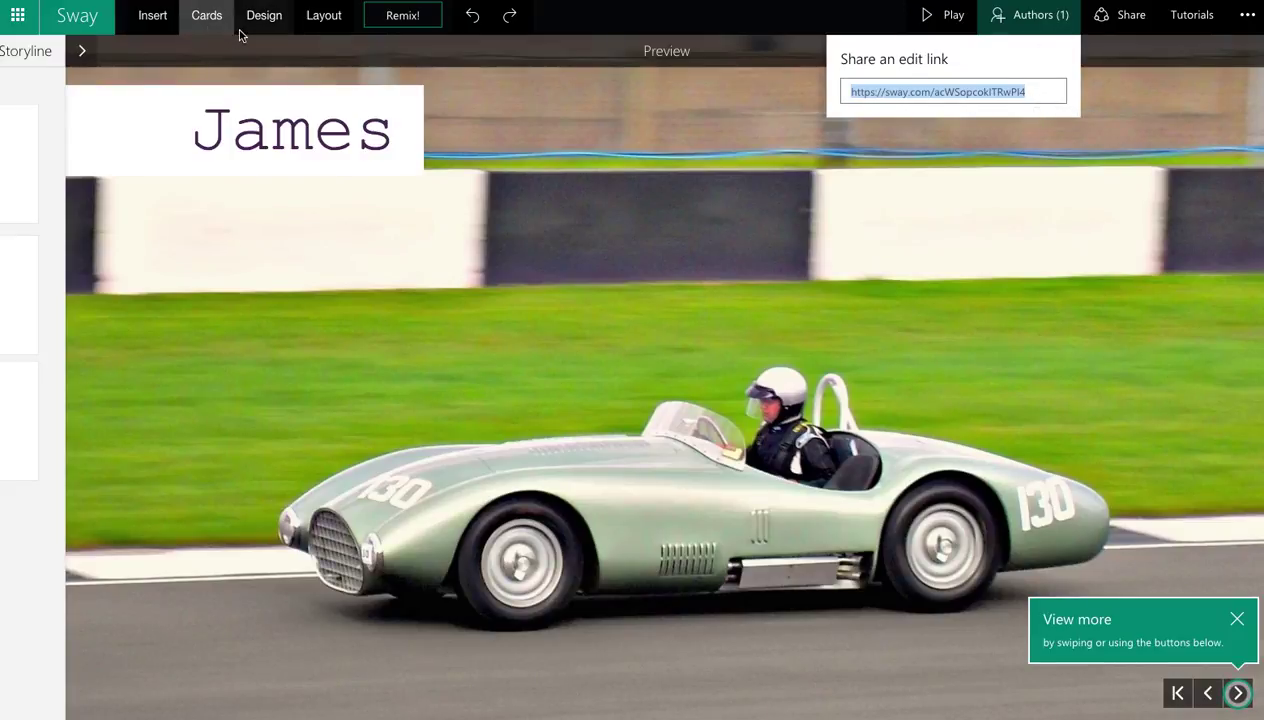
{"action": "left_click", "coordinate": [76, 18]}
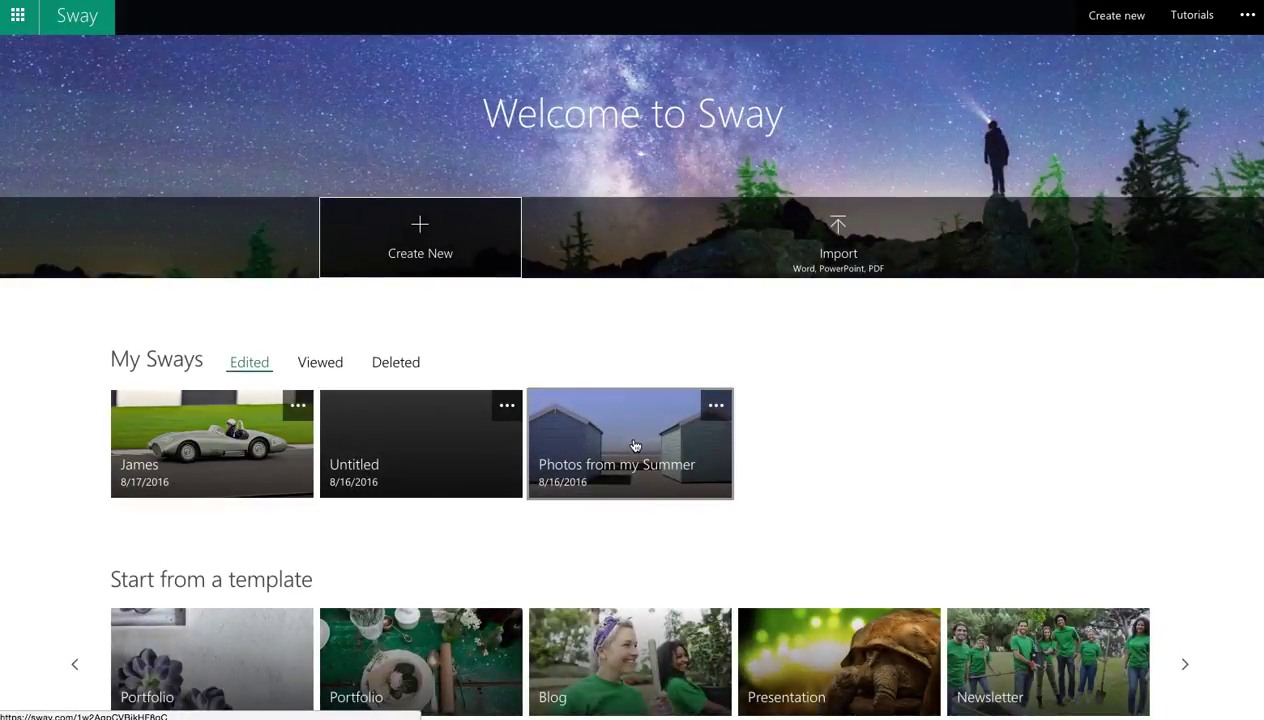
Step: Open 'Photos from my Summer' and expand its preview to full width
{"action": "left_click", "coordinate": [634, 445]}
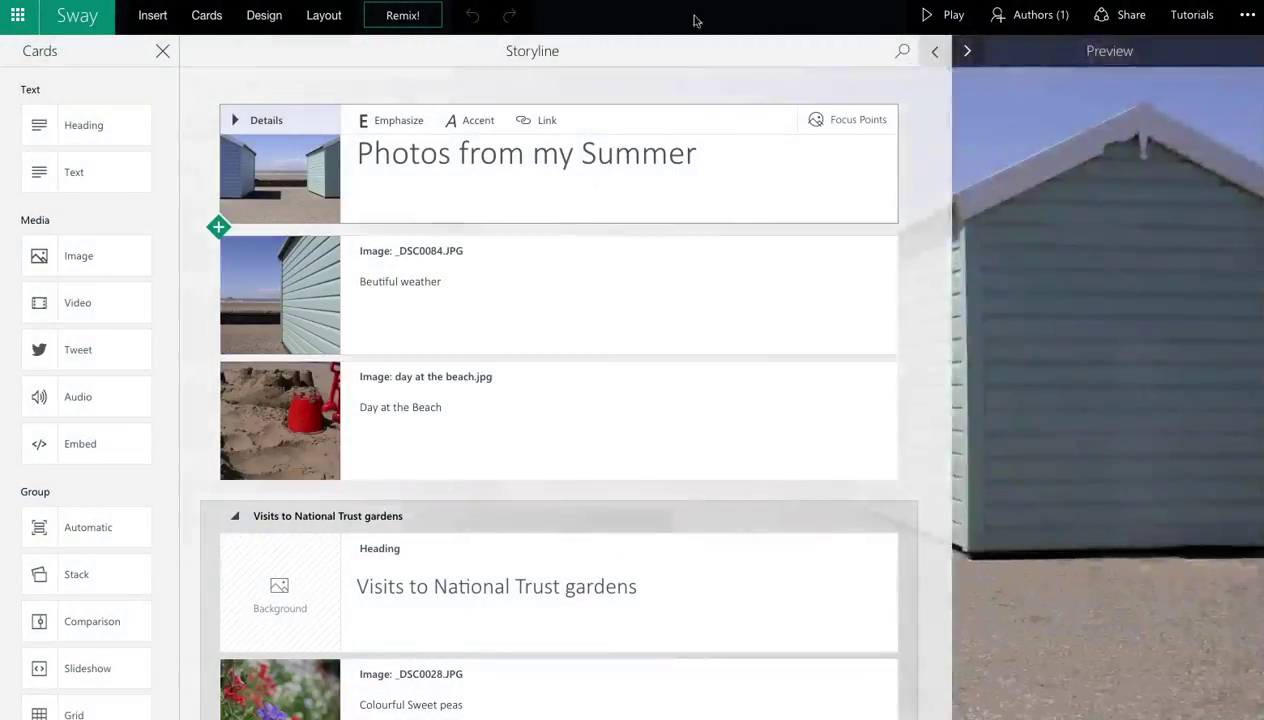
{"action": "left_click", "coordinate": [1128, 52]}
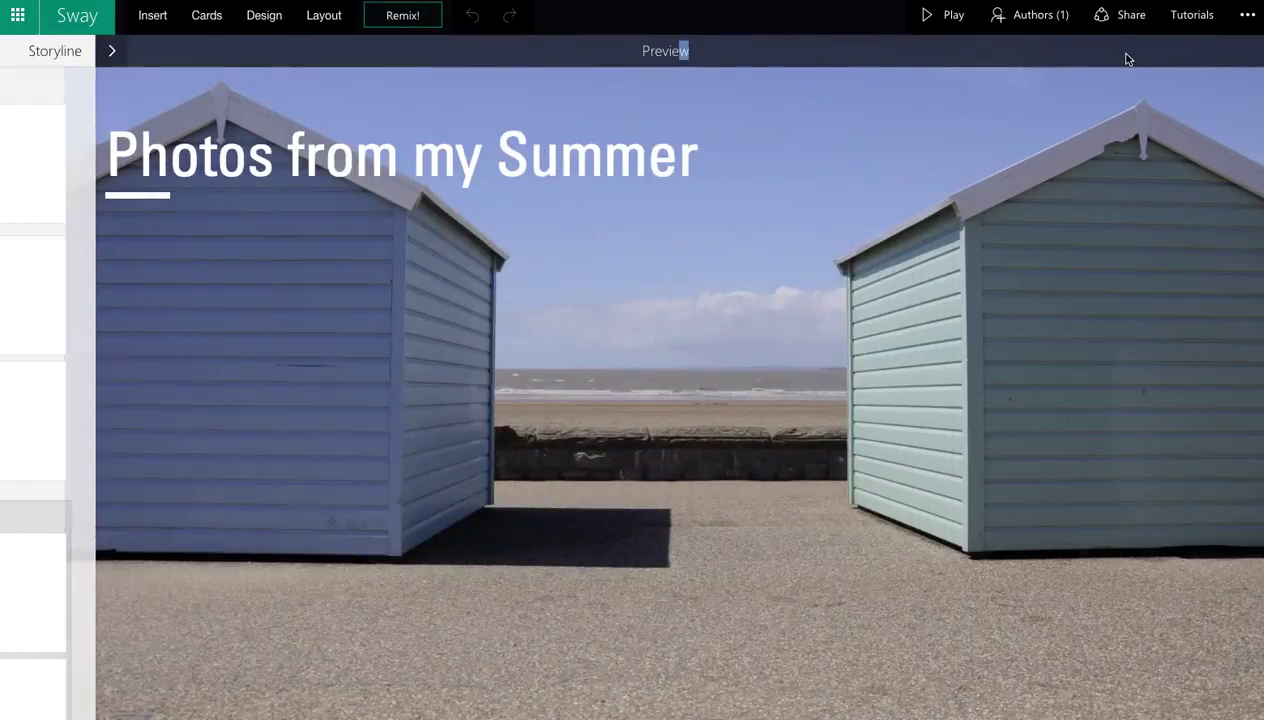
{"action": "scroll", "coordinate": [797, 437], "scroll_direction": "down", "scroll_amount": 5}
{"action": "scroll", "coordinate": [797, 437], "scroll_direction": "up", "scroll_amount": 5}
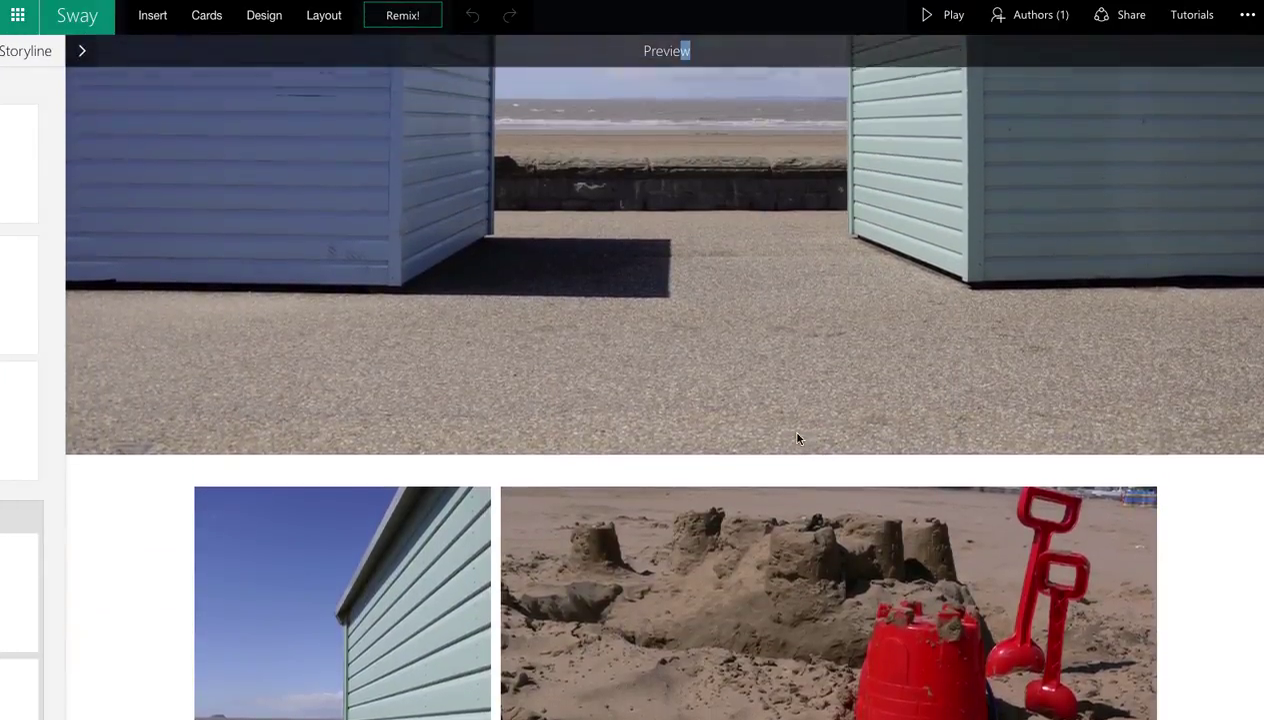
{"action": "scroll", "coordinate": [797, 437], "scroll_direction": "down", "scroll_amount": 1}
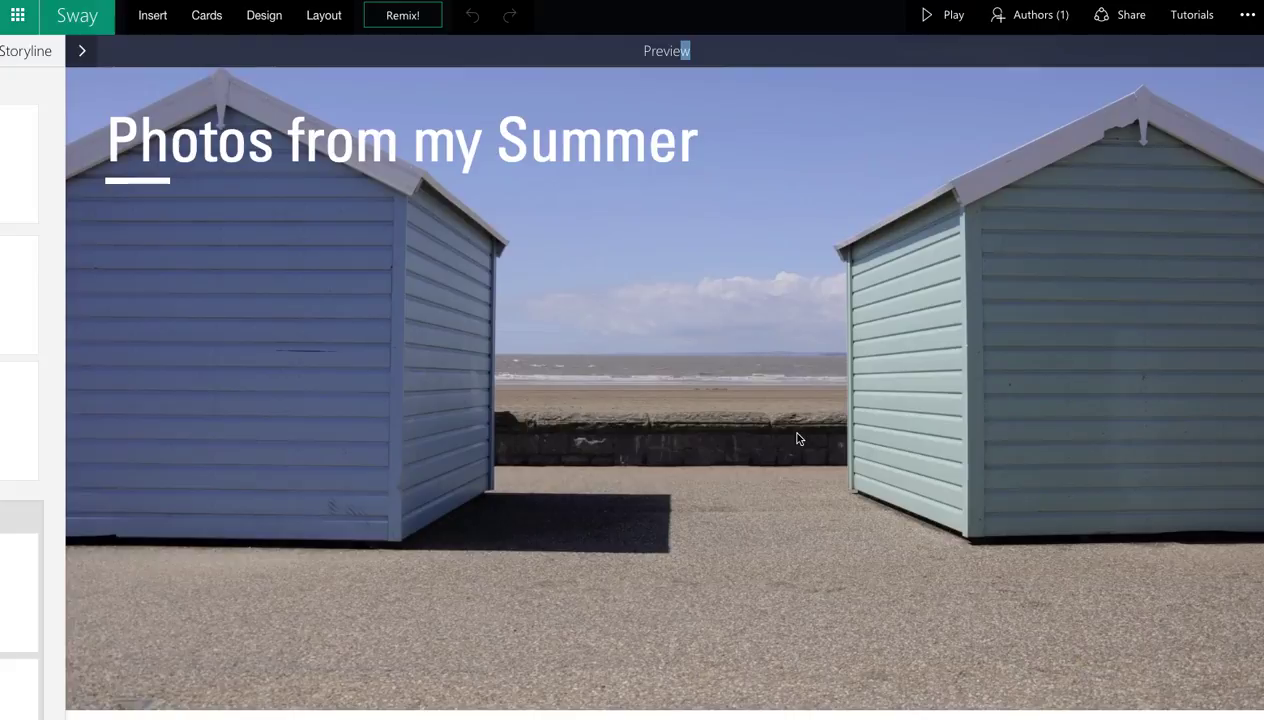
{"action": "scroll", "coordinate": [797, 437], "scroll_direction": "down", "scroll_amount": 6}
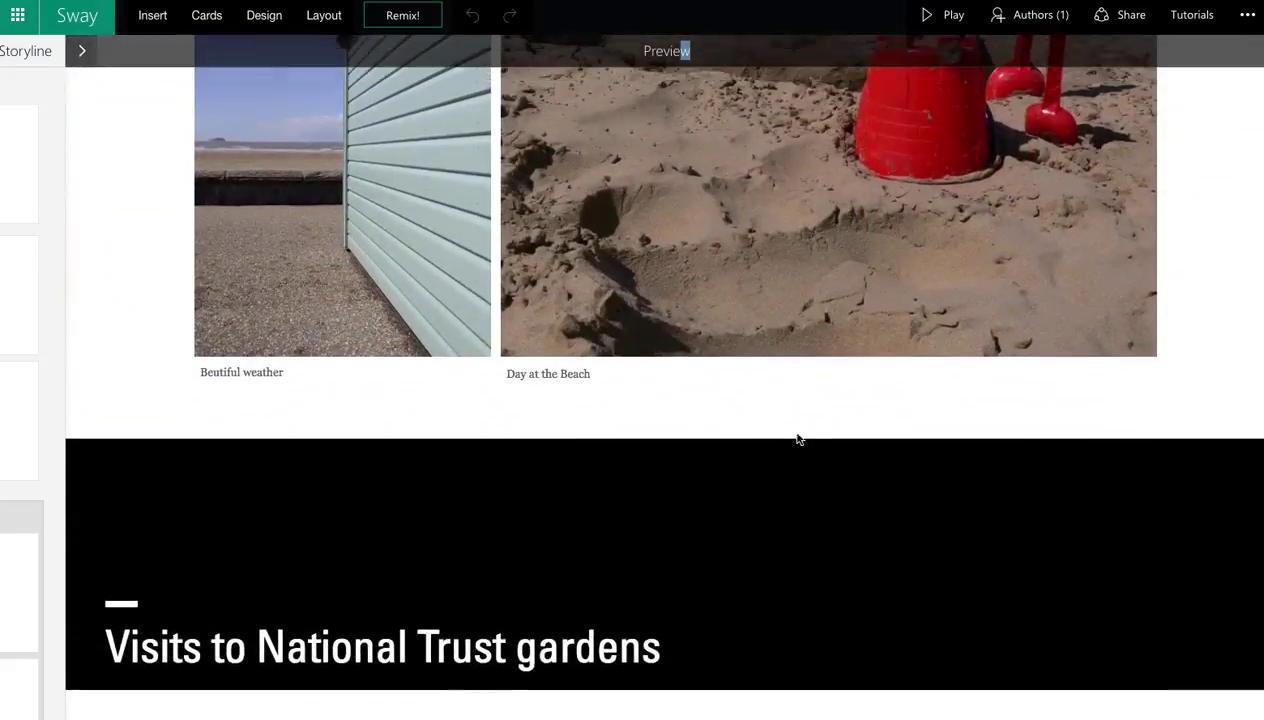
{"action": "scroll", "coordinate": [797, 437], "scroll_direction": "up", "scroll_amount": 1}
Step: Scroll through the beach and garden photos, then remix the Sway's design
{"action": "scroll", "coordinate": [797, 437], "scroll_direction": "up", "scroll_amount": 1}
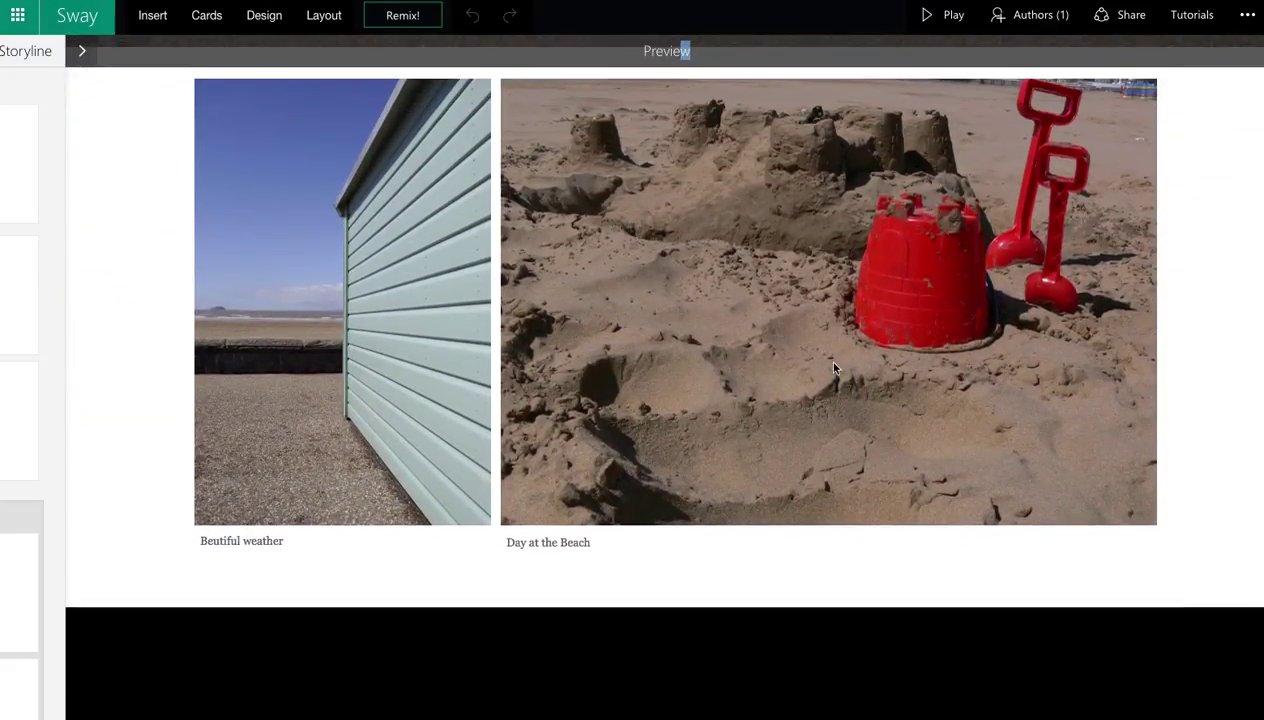
{"action": "scroll", "coordinate": [768, 421], "scroll_direction": "down", "scroll_amount": 10}
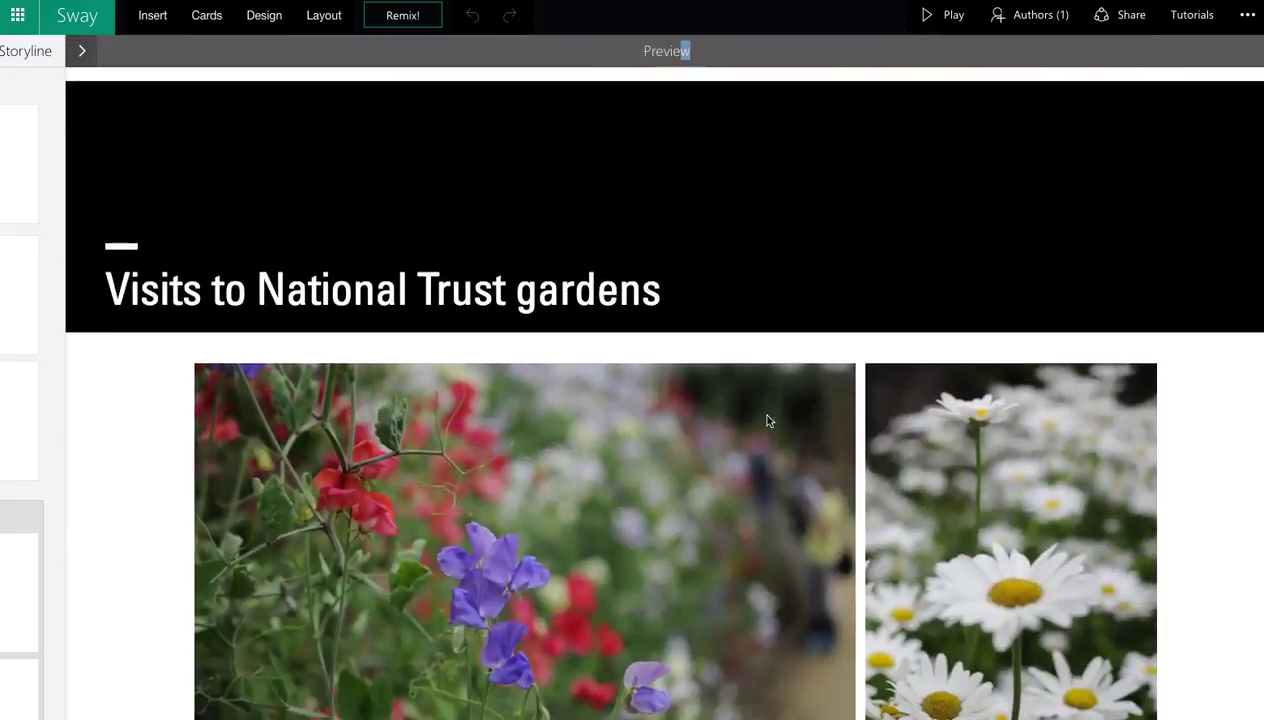
{"action": "scroll", "coordinate": [768, 421], "scroll_direction": "down", "scroll_amount": 6}
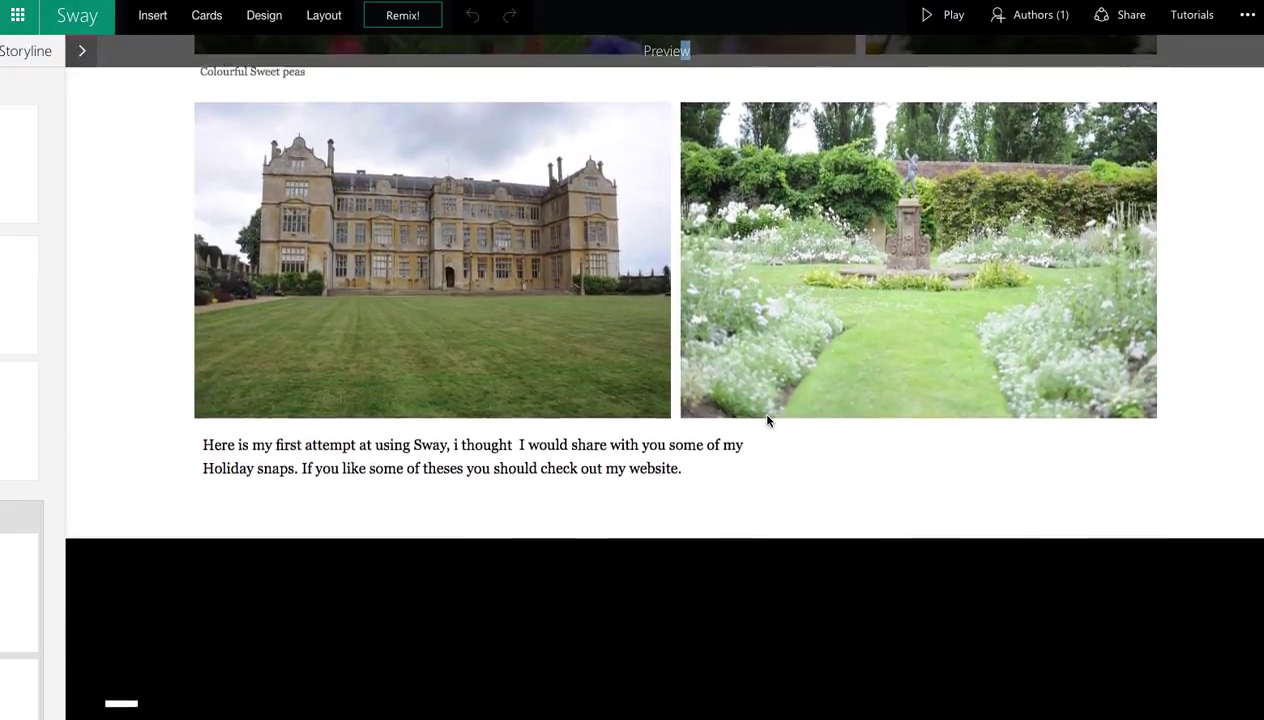
{"action": "scroll", "coordinate": [768, 421], "scroll_direction": "up", "scroll_amount": 4}
{"action": "scroll", "coordinate": [768, 421], "scroll_direction": "up", "scroll_amount": 8}
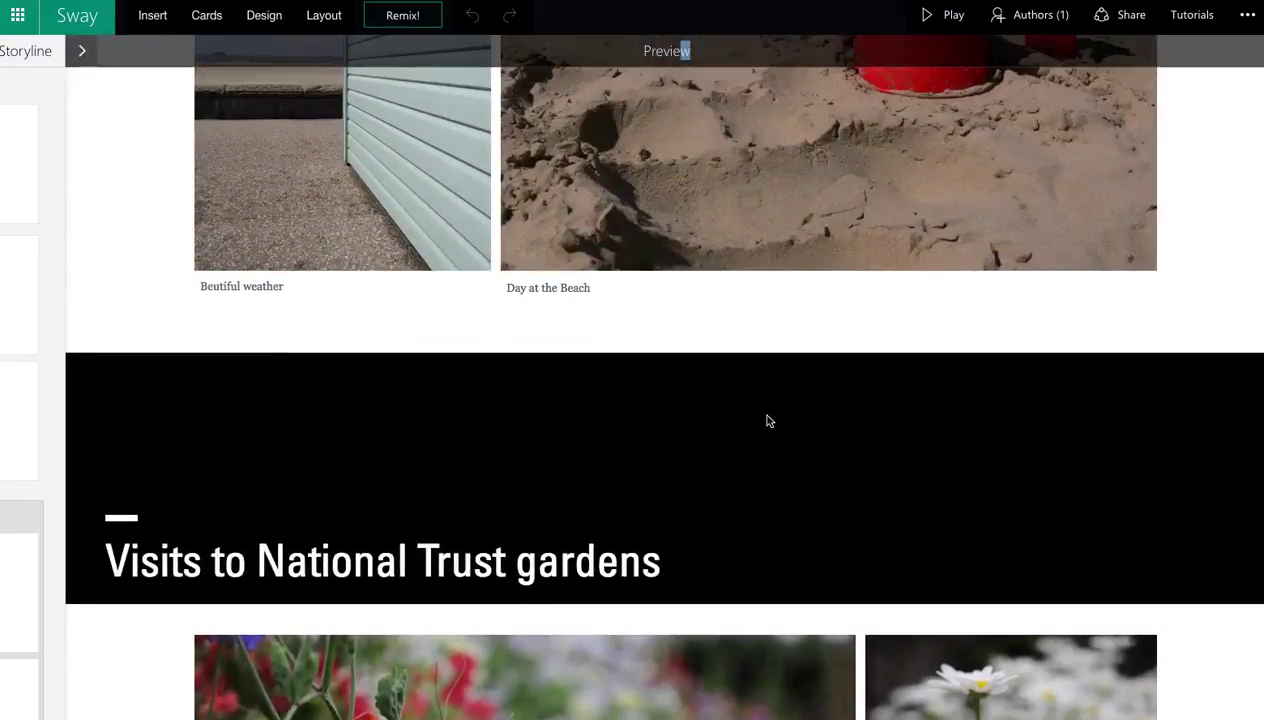
{"action": "scroll", "coordinate": [391, 77], "scroll_direction": "up", "scroll_amount": 2}
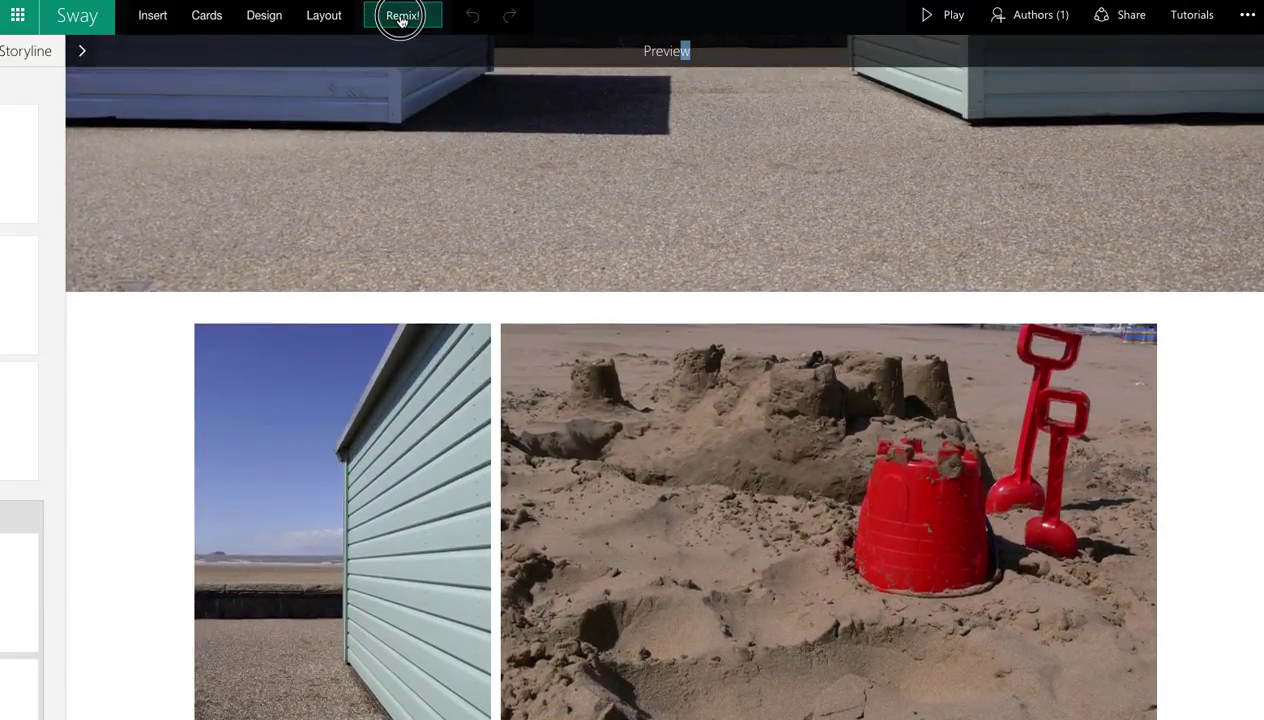
{"action": "left_click", "coordinate": [401, 17]}
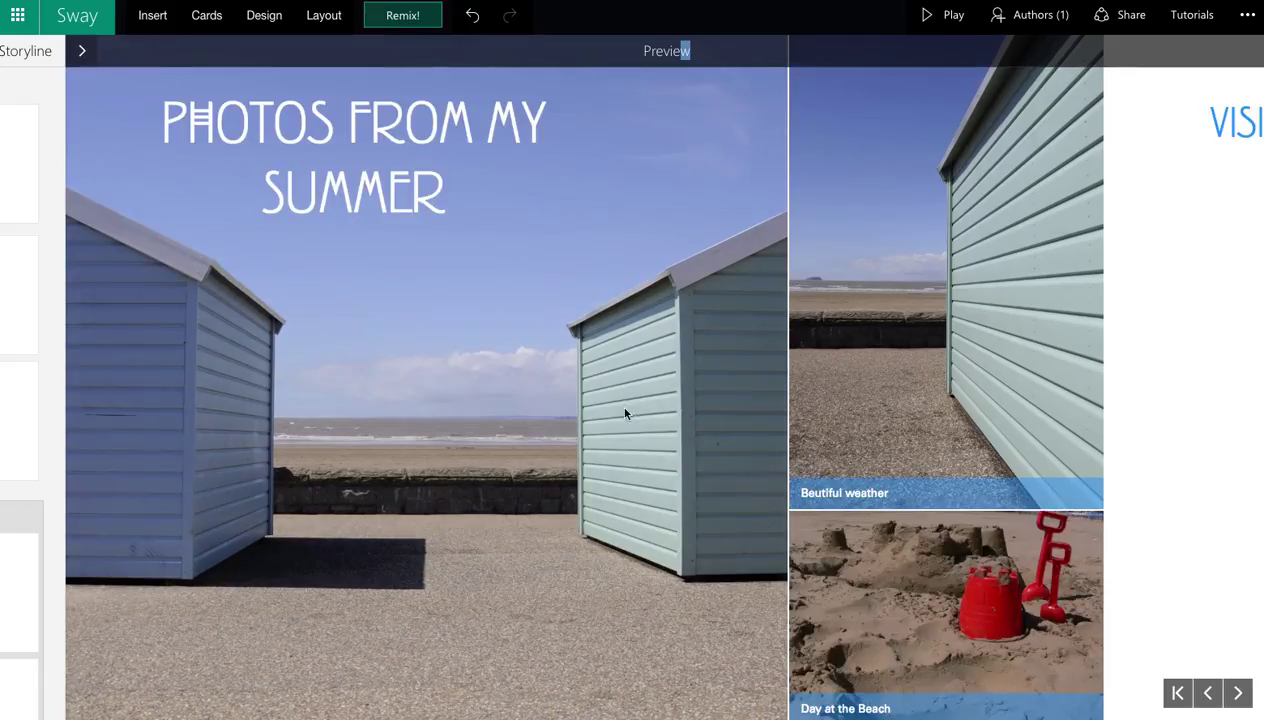
Step: Look over the remixed design, then remix again for a blue title on a white band
{"action": "scroll", "coordinate": [706, 647], "scroll_direction": "down", "scroll_amount": 10}
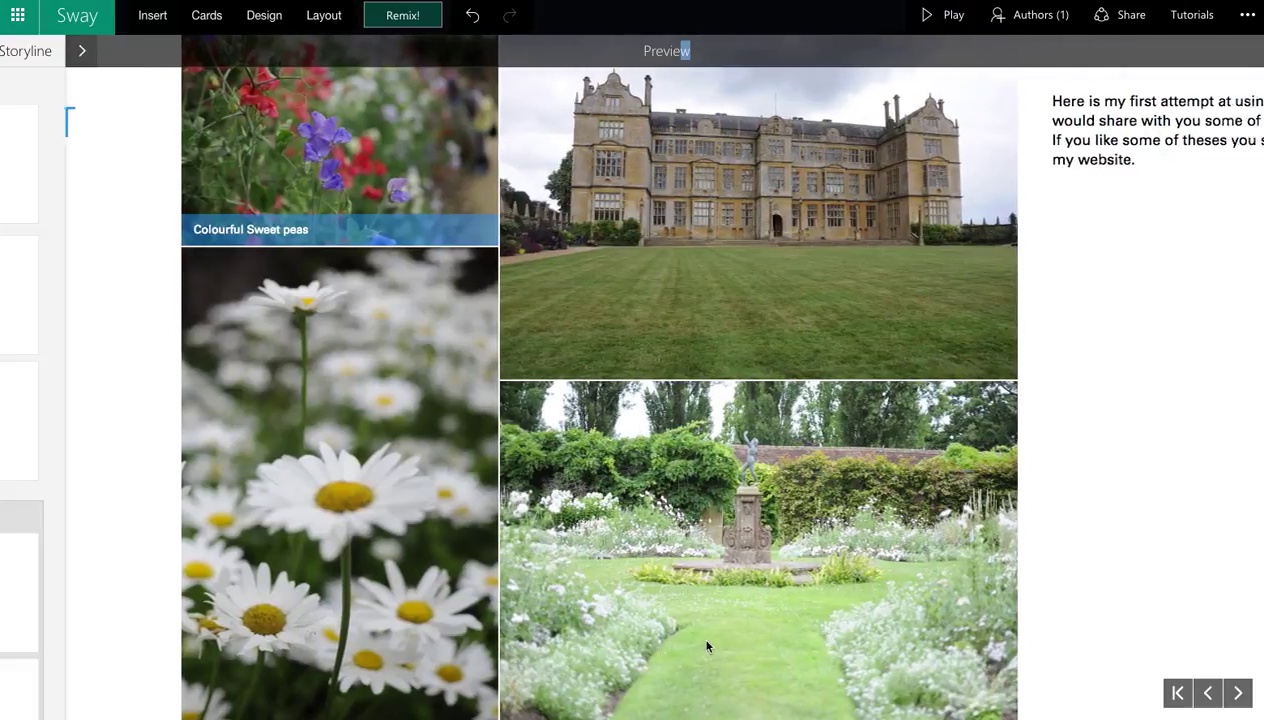
{"action": "scroll", "coordinate": [705, 647], "scroll_direction": "up", "scroll_amount": 5}
{"action": "scroll", "coordinate": [728, 643], "scroll_direction": "down", "scroll_amount": 6}
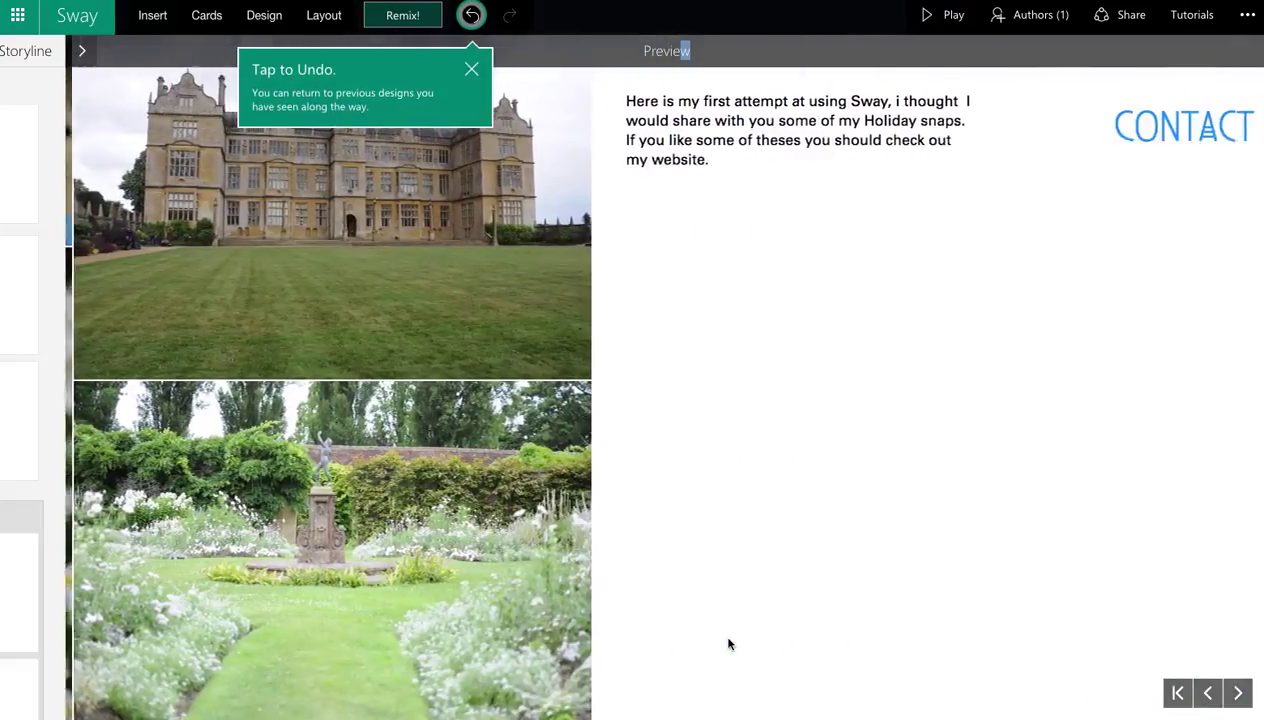
{"action": "scroll", "coordinate": [732, 643], "scroll_direction": "up", "scroll_amount": 5}
{"action": "scroll", "coordinate": [732, 643], "scroll_direction": "up", "scroll_amount": 3}
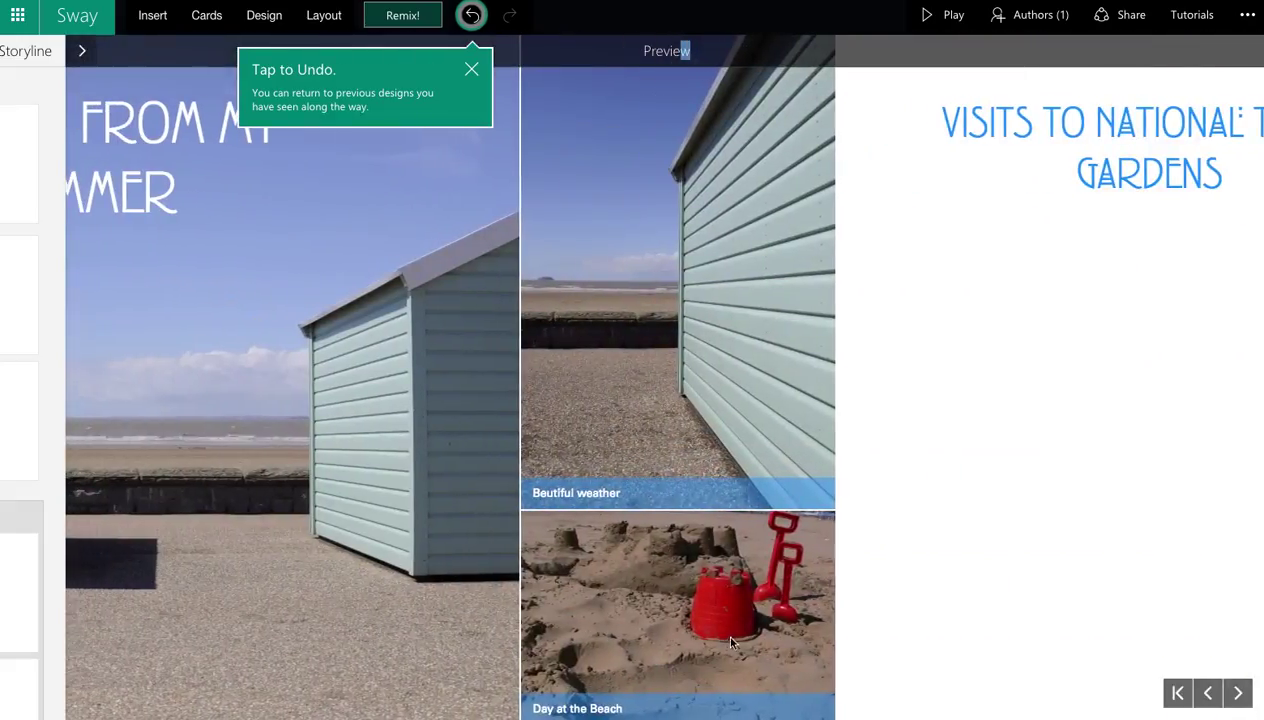
{"action": "left_click", "coordinate": [398, 16]}
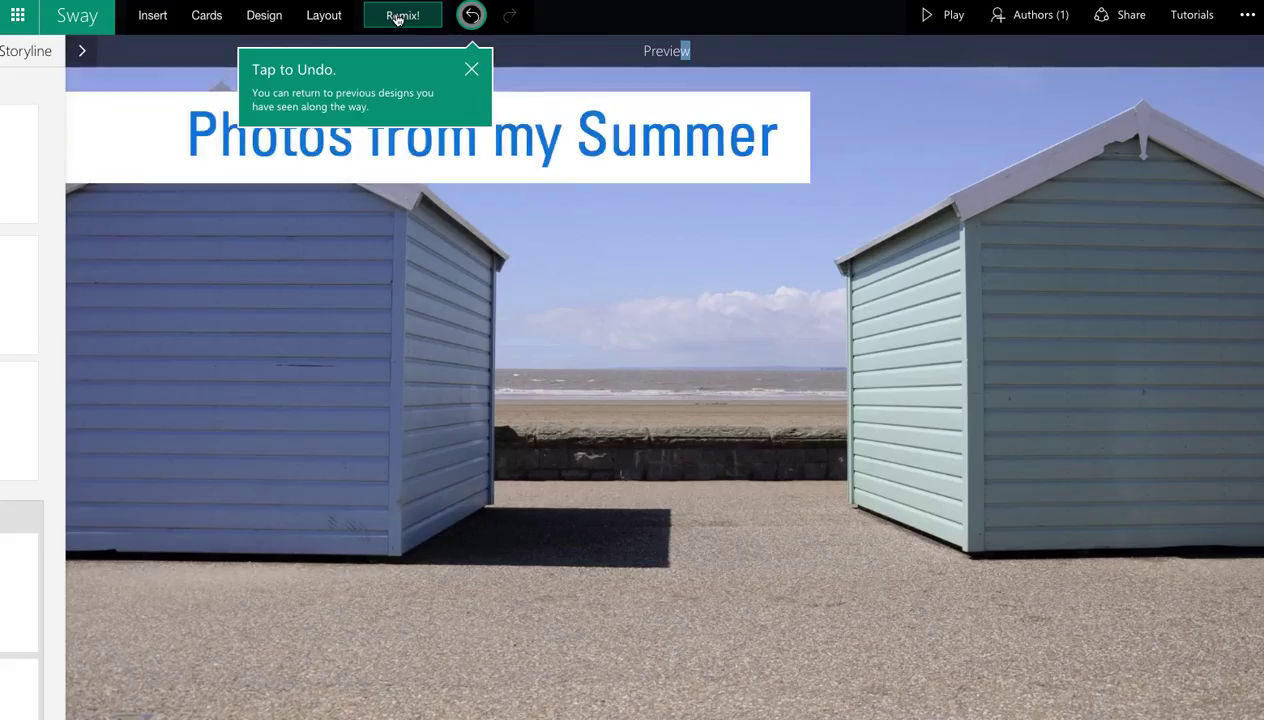
{"action": "left_click", "coordinate": [321, 17]}
Step: Try the horizontal layout, settle on slides, page ahead two slides and back to the first
{"action": "left_click", "coordinate": [70, 218]}
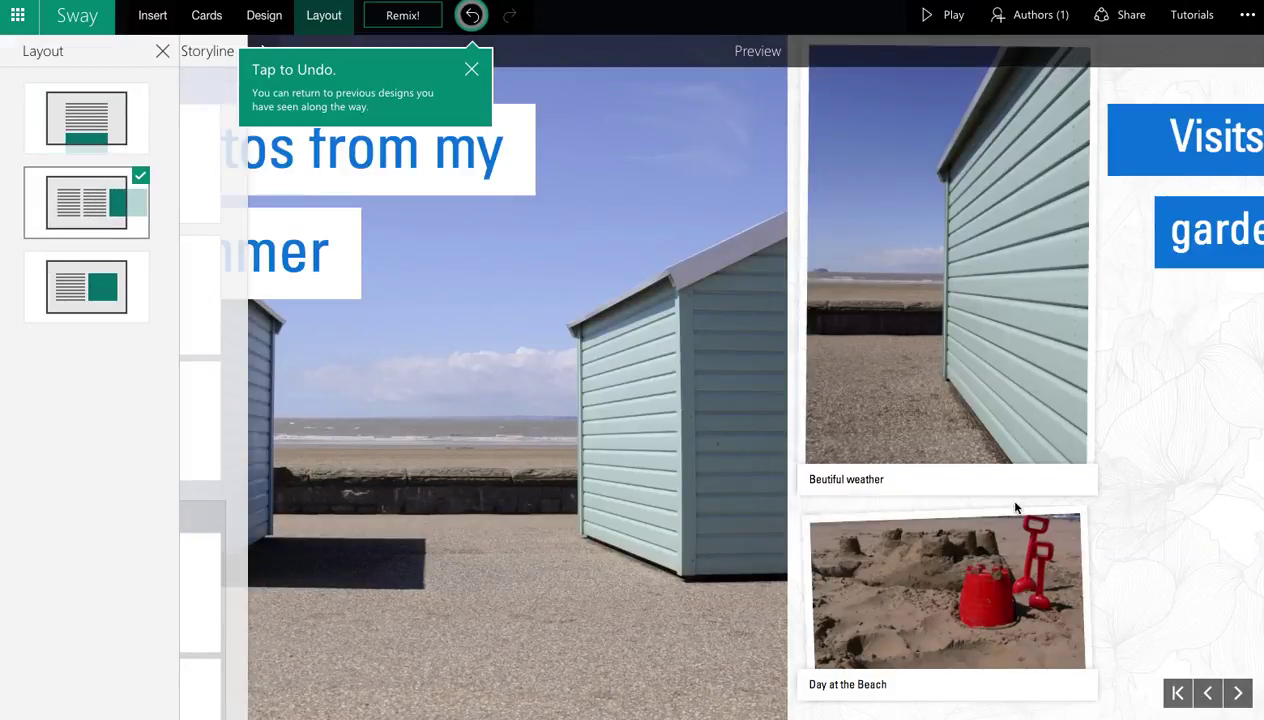
{"action": "scroll", "coordinate": [951, 494], "scroll_direction": "down", "scroll_amount": 10}
{"action": "scroll", "coordinate": [953, 497], "scroll_direction": "up", "scroll_amount": 10}
{"action": "left_click", "coordinate": [80, 283]}
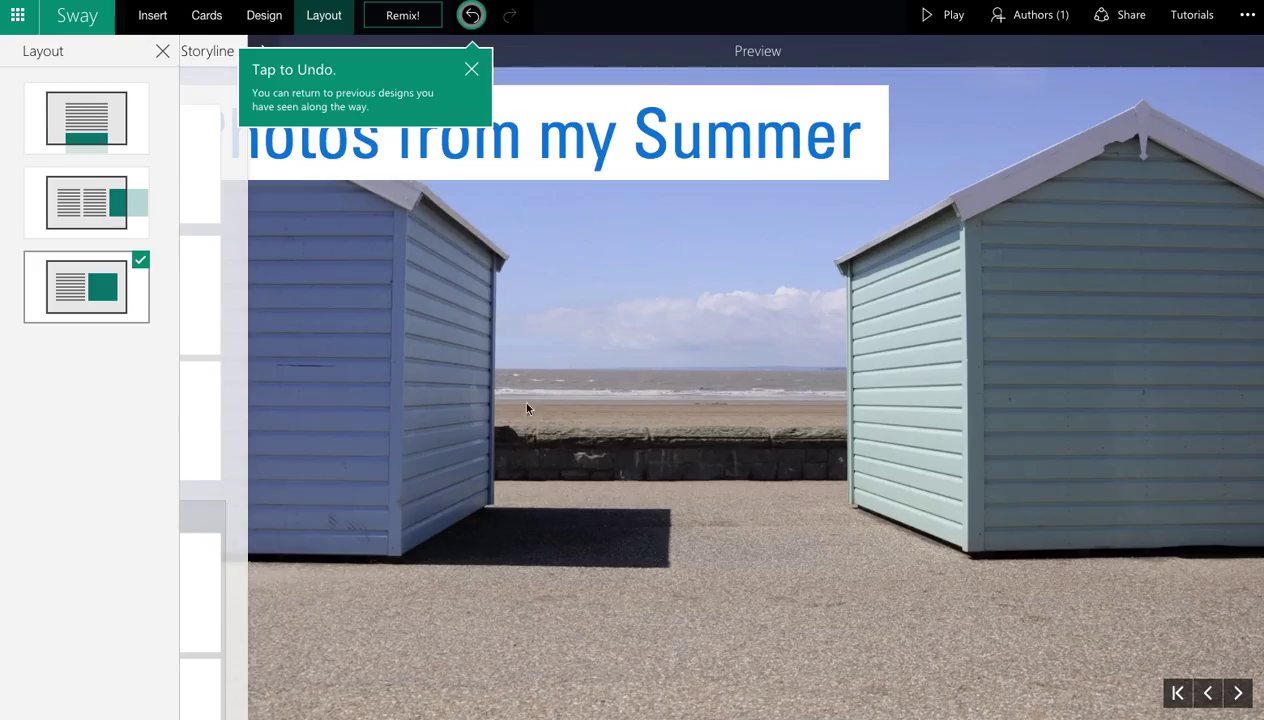
{"action": "left_click", "coordinate": [1240, 694]}
{"action": "left_click", "coordinate": [1240, 694]}
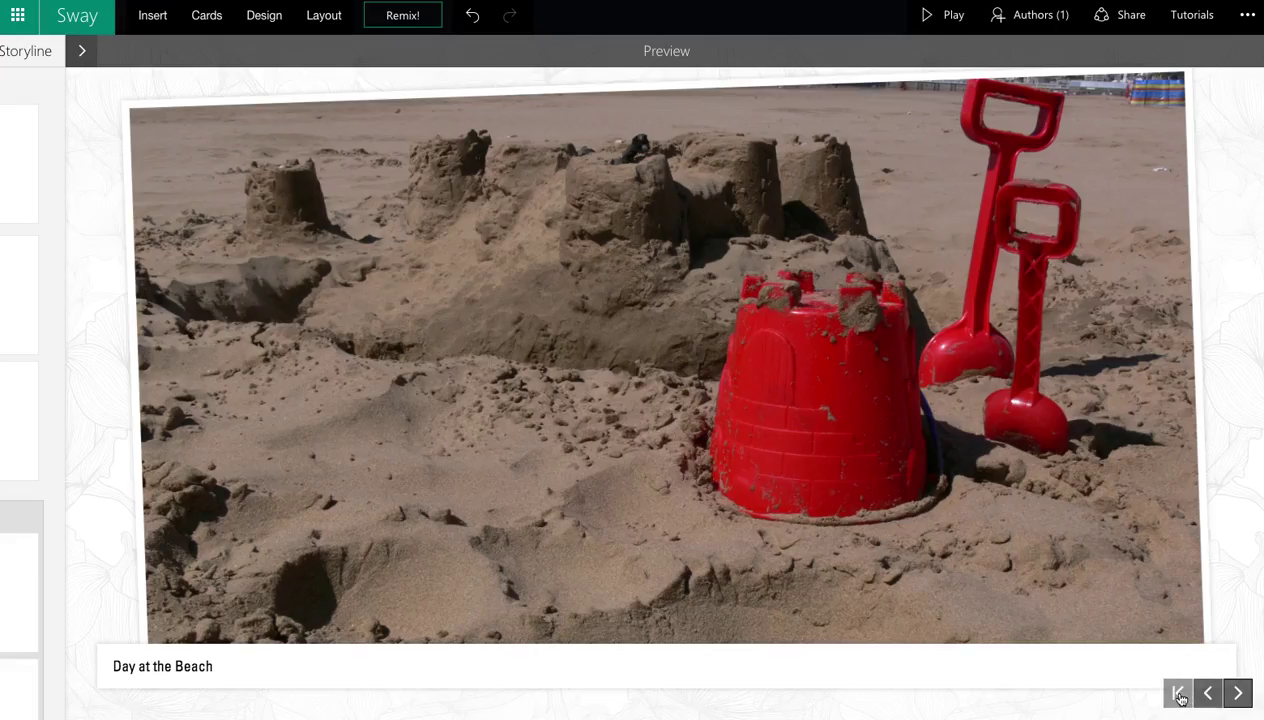
{"action": "left_click", "coordinate": [1178, 694]}
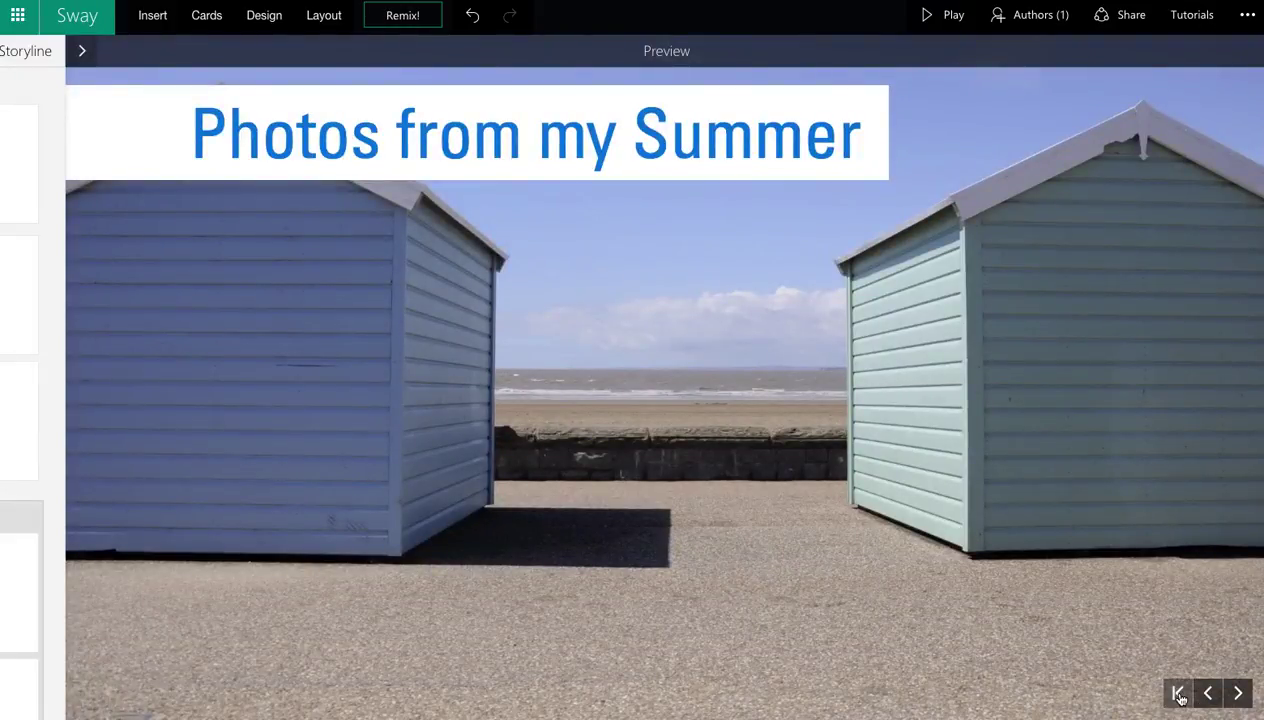